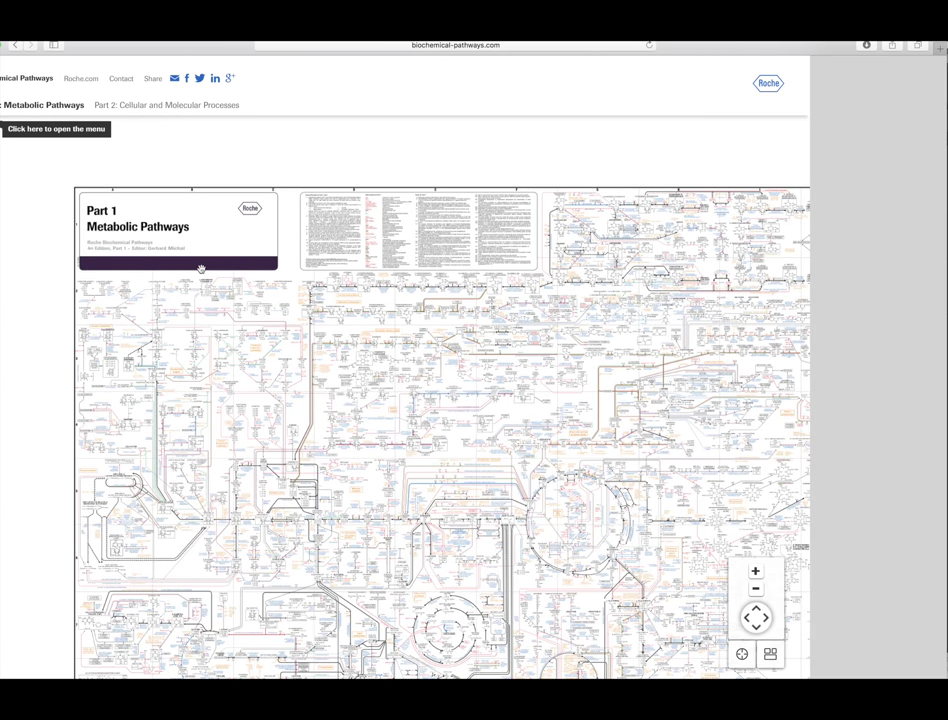
# Pan and zoom the Roche pathways map in Safari onto the pyruvate and citric-acid/glyoxylate region.
pyautogui.moveTo(385, 374)
pyautogui.mouseDown()
pyautogui.moveTo(323, 351)
pyautogui.moveTo(303, 319)
pyautogui.moveTo(121, 294)
pyautogui.moveTo(87, 309)
pyautogui.moveTo(91, 362)
pyautogui.moveTo(182, 425)
pyautogui.moveTo(332, 234)
pyautogui.moveTo(369, 225)
pyautogui.mouseUp()
pyautogui.scroll(3, 343, 268)
pyautogui.scroll(3, 344, 266)
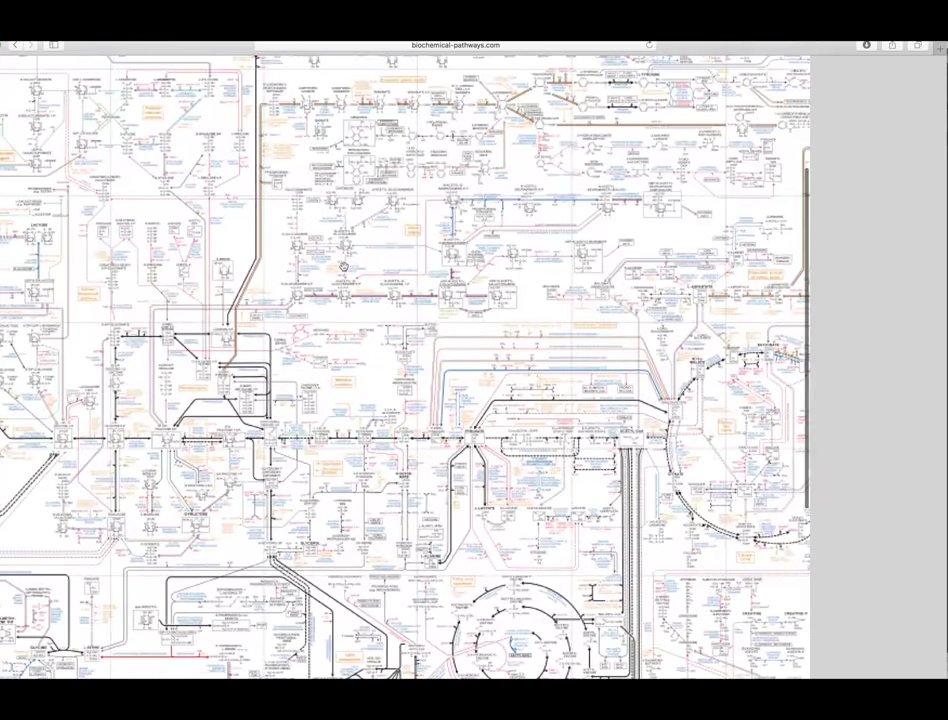
pyautogui.scroll(2, 343, 268)
pyautogui.scroll(3, 343, 268)
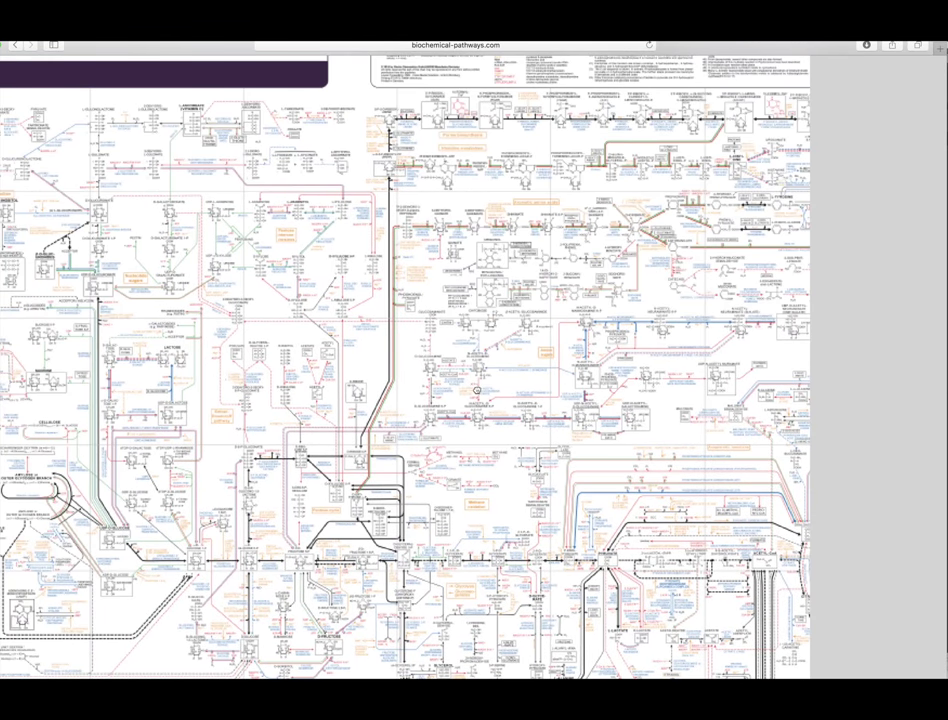
pyautogui.scroll(3, 343, 268)
pyautogui.scroll(2, 570, 446)
pyautogui.scroll(-5, 567, 443)
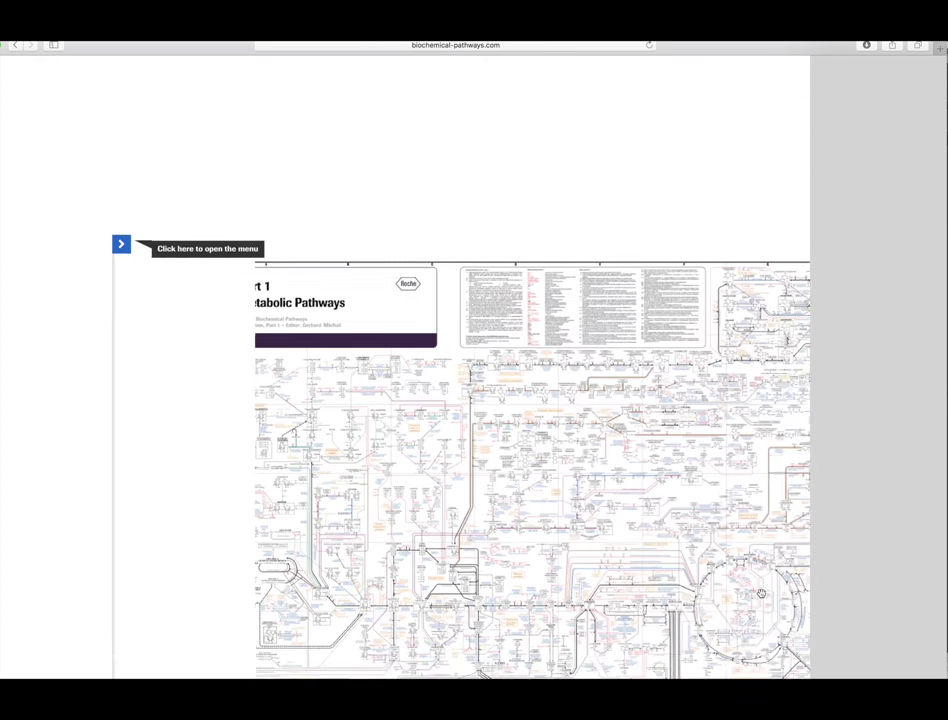
pyautogui.scroll(-3, 567, 443)
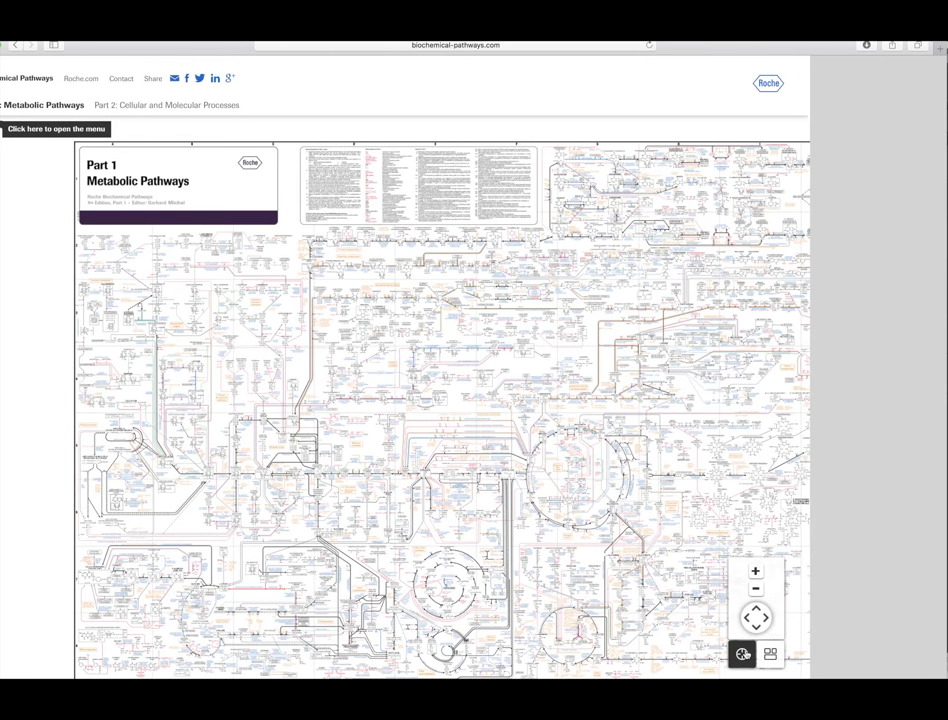
pyautogui.scroll(5, 643, 606)
pyautogui.moveTo(643, 606); pyautogui.dragTo(5, 344)
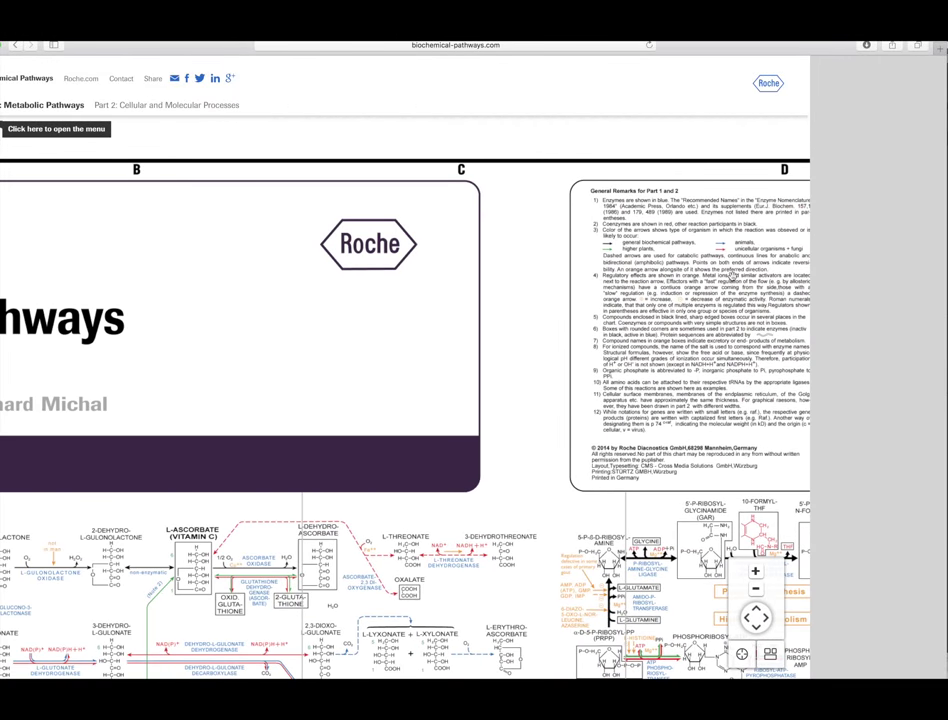
# Pan from the Part 1 title past the notes panels through purine sections G–H to section J's NAD structures.
pyautogui.moveTo(277, 404)
pyautogui.mouseDown()
pyautogui.moveTo(646, 379)
pyautogui.moveTo(159, 377)
pyautogui.mouseUp()
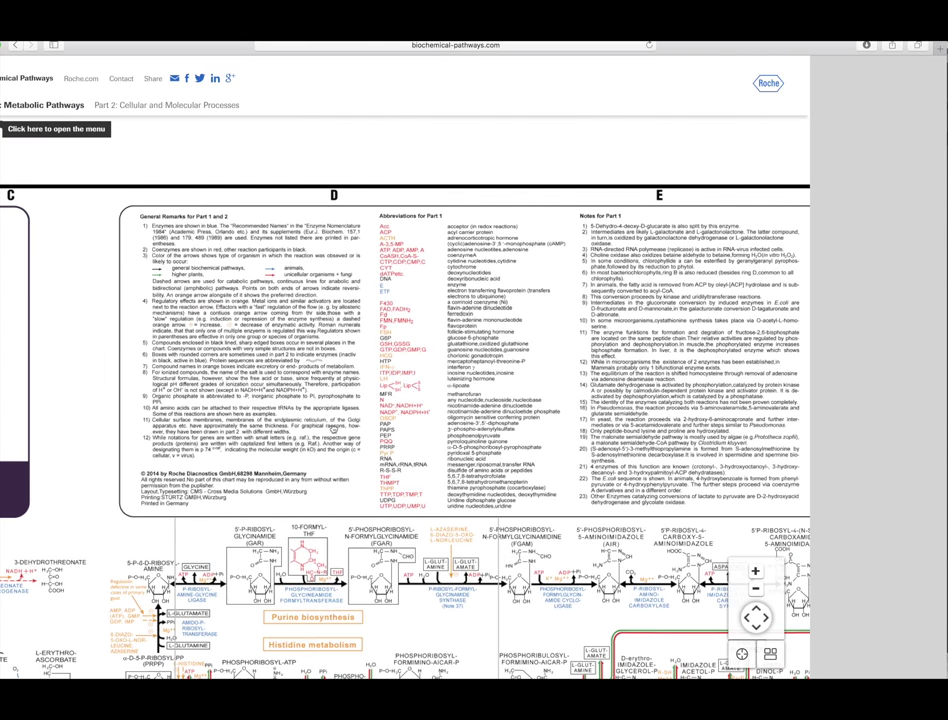
pyautogui.moveTo(243, 424); pyautogui.dragTo(5, 420)
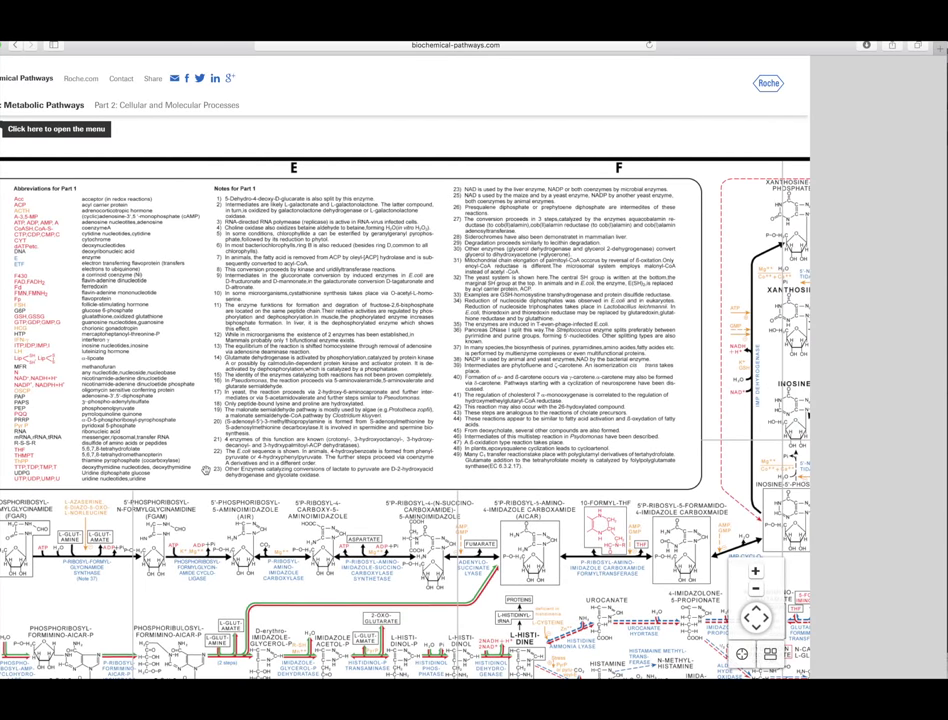
pyautogui.moveTo(495, 424); pyautogui.dragTo(27, 414)
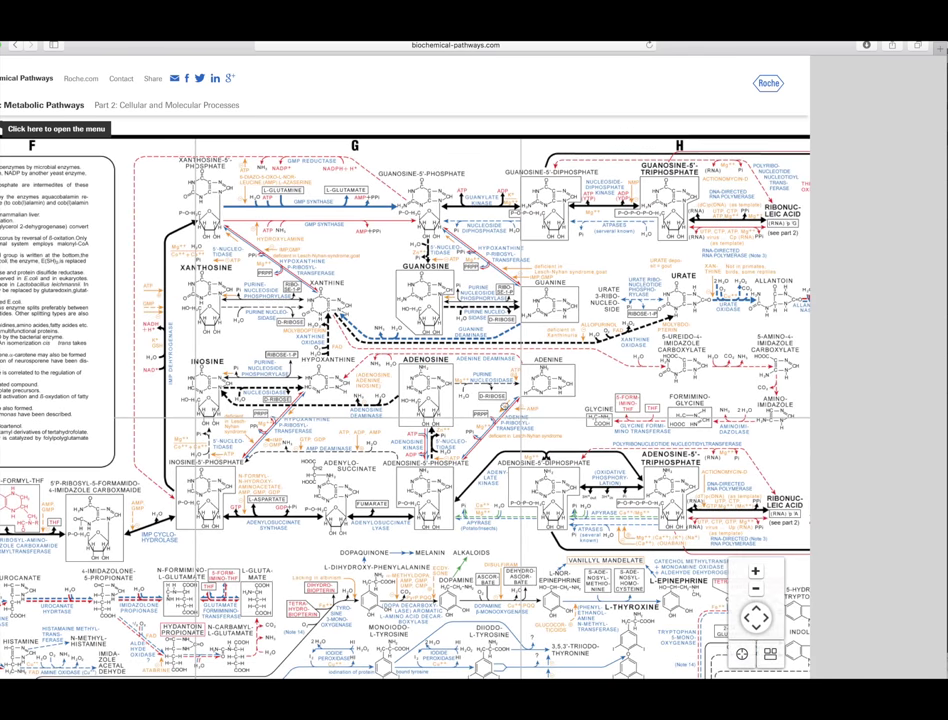
pyautogui.moveTo(593, 421)
pyautogui.mouseDown()
pyautogui.moveTo(333, 415)
pyautogui.moveTo(218, 440)
pyautogui.mouseUp()
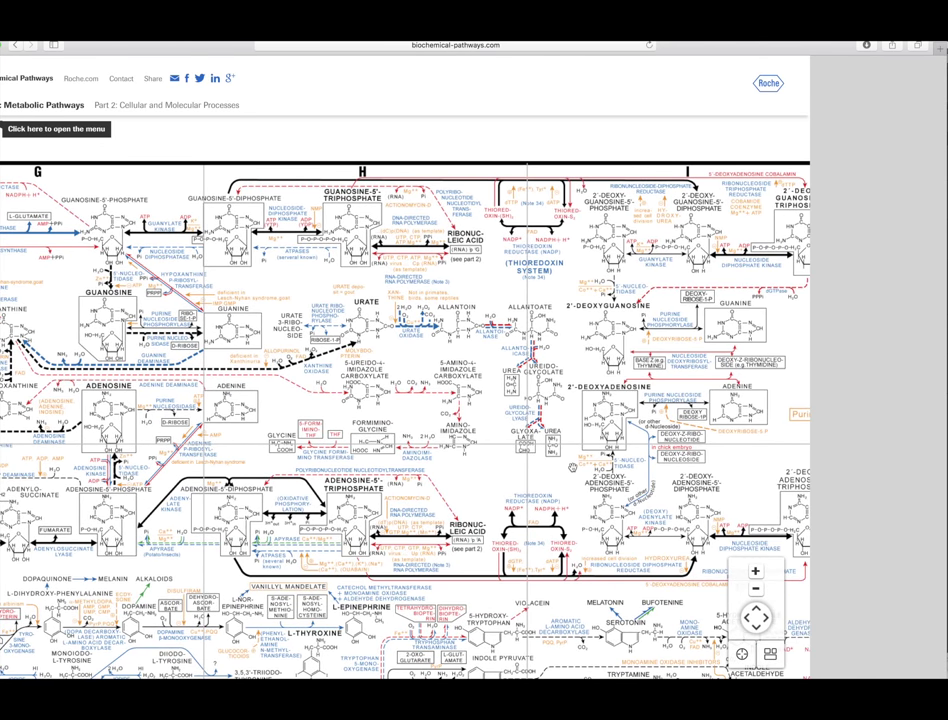
pyautogui.moveTo(573, 466); pyautogui.dragTo(124, 455)
pyautogui.moveTo(441, 445); pyautogui.dragTo(277, 425)
pyautogui.moveTo(197, 339)
pyautogui.mouseDown()
pyautogui.moveTo(188, 440)
pyautogui.moveTo(213, 377)
pyautogui.moveTo(299, 351)
pyautogui.moveTo(853, 332)
pyautogui.mouseUp()
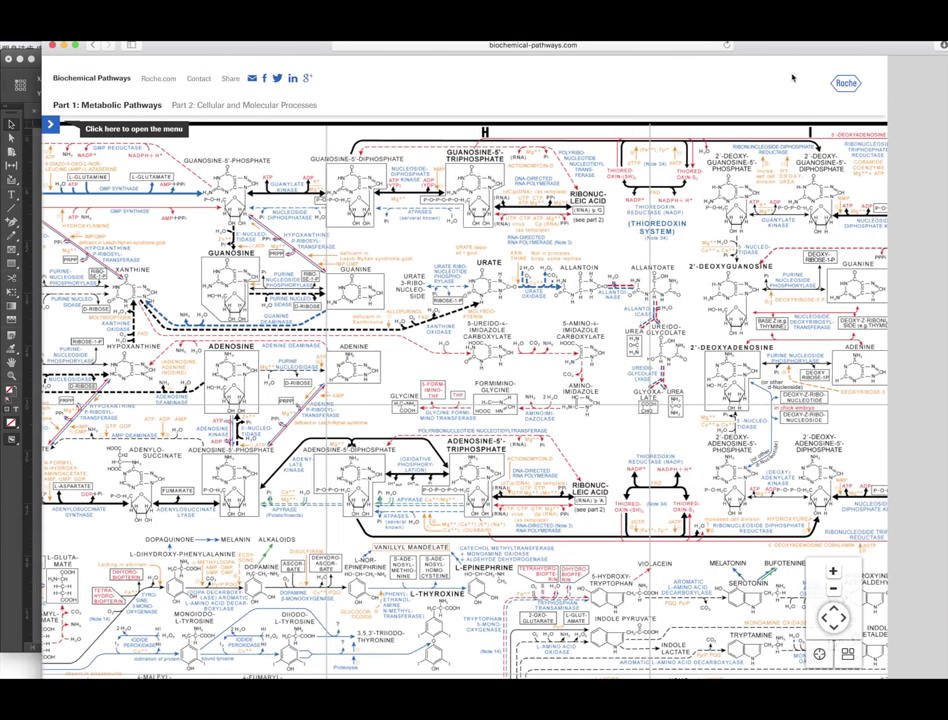
# Close Safari to return to the InDesign poster and show the Layers panel.
pyautogui.moveTo(714, 53); pyautogui.dragTo(800, 53)
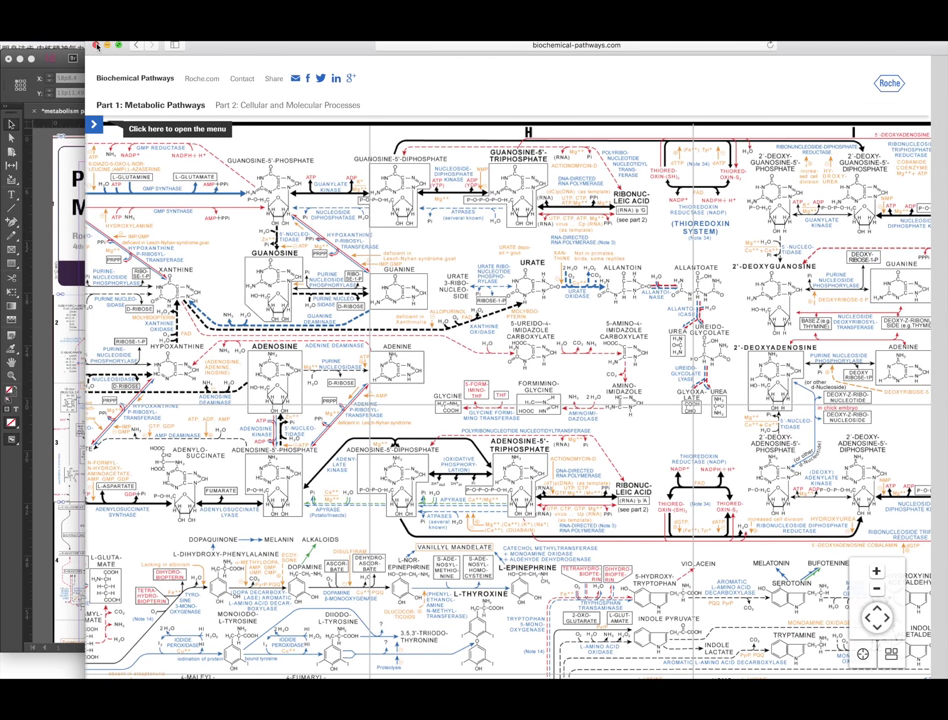
pyautogui.click(97, 45)
pyautogui.press('F7')
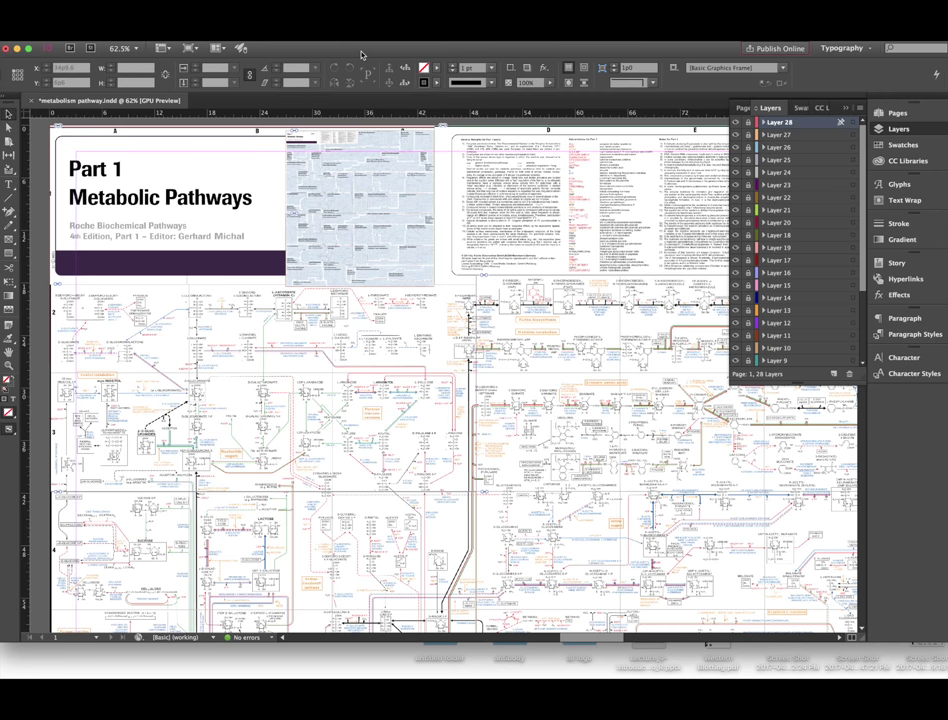
# Bring up Export, browse the formats keeping Adobe PDF (Print), then cancel the export.
pyautogui.press('super+e')
pyautogui.click(500, 261)
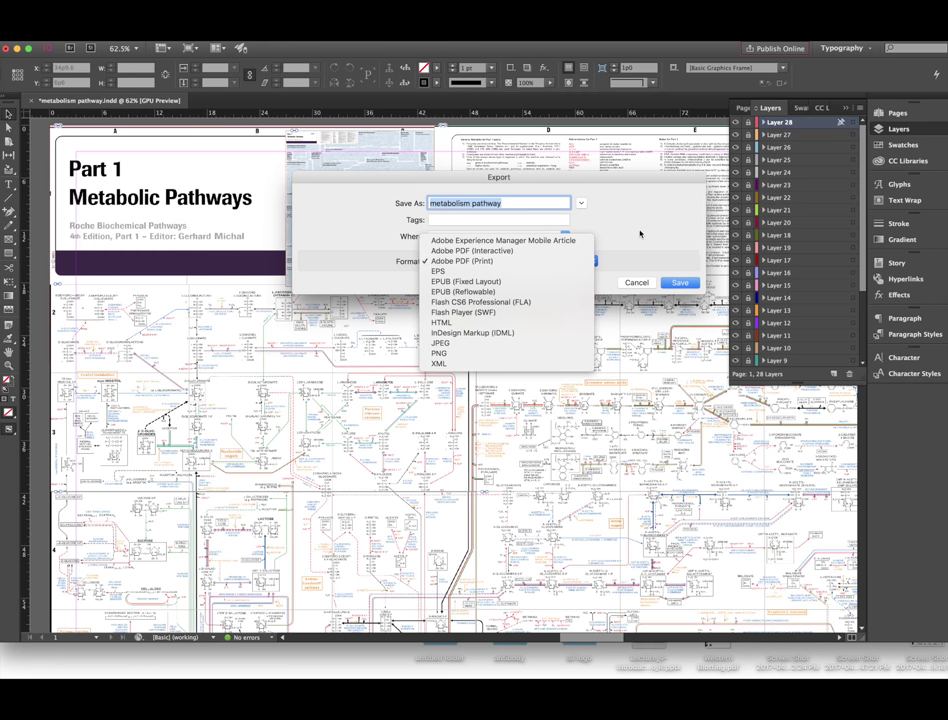
pyautogui.click(531, 263)
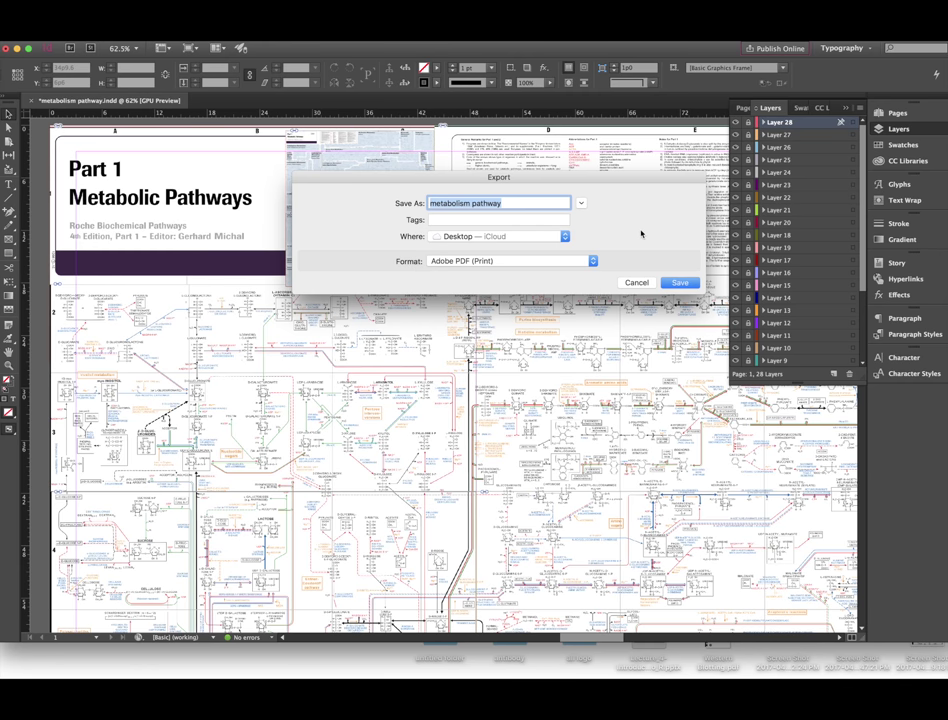
pyautogui.click(637, 283)
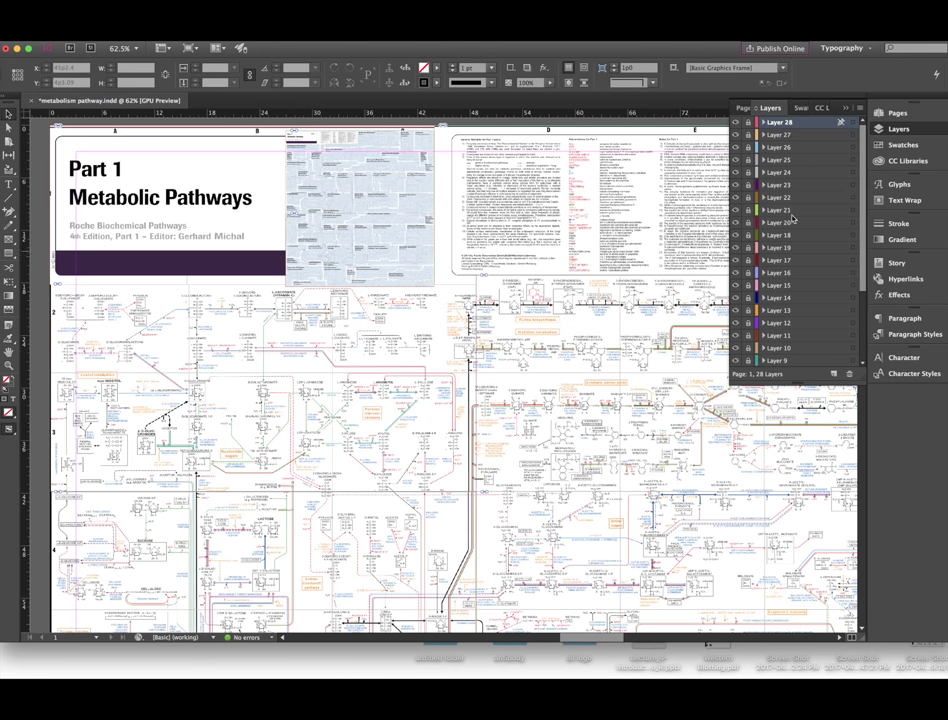
# Zoom out from 62% to about 25% and pan until the whole poster page shows.
pyautogui.scroll(-2, 625, 245)
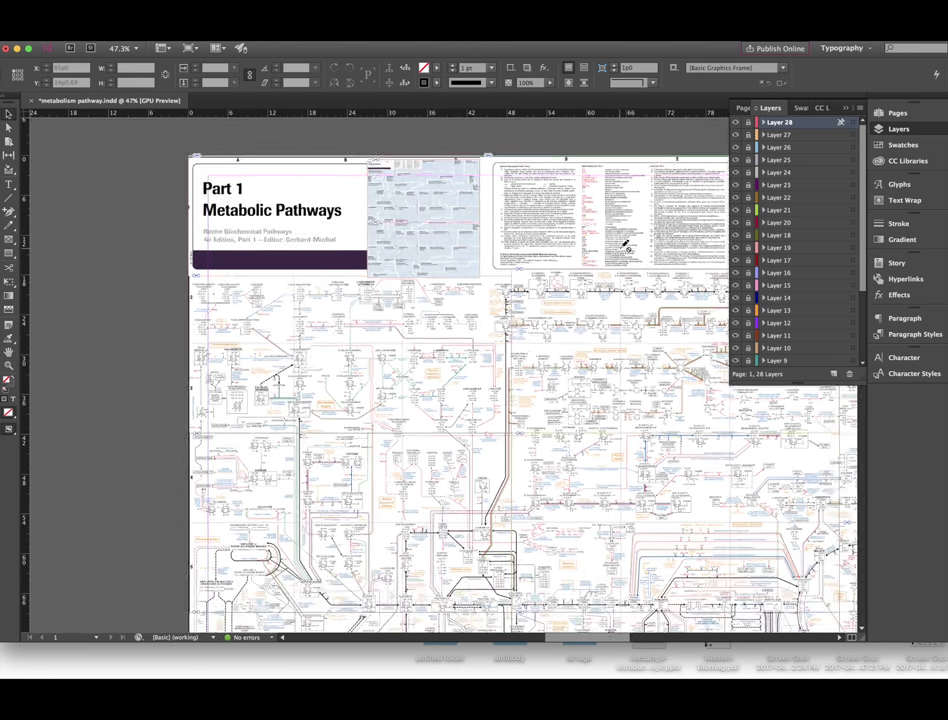
pyautogui.scroll(-2, 625, 245)
pyautogui.scroll(-1, 625, 245)
pyautogui.hscroll(5, 625, 245)
pyautogui.hscroll(3, 625, 245)
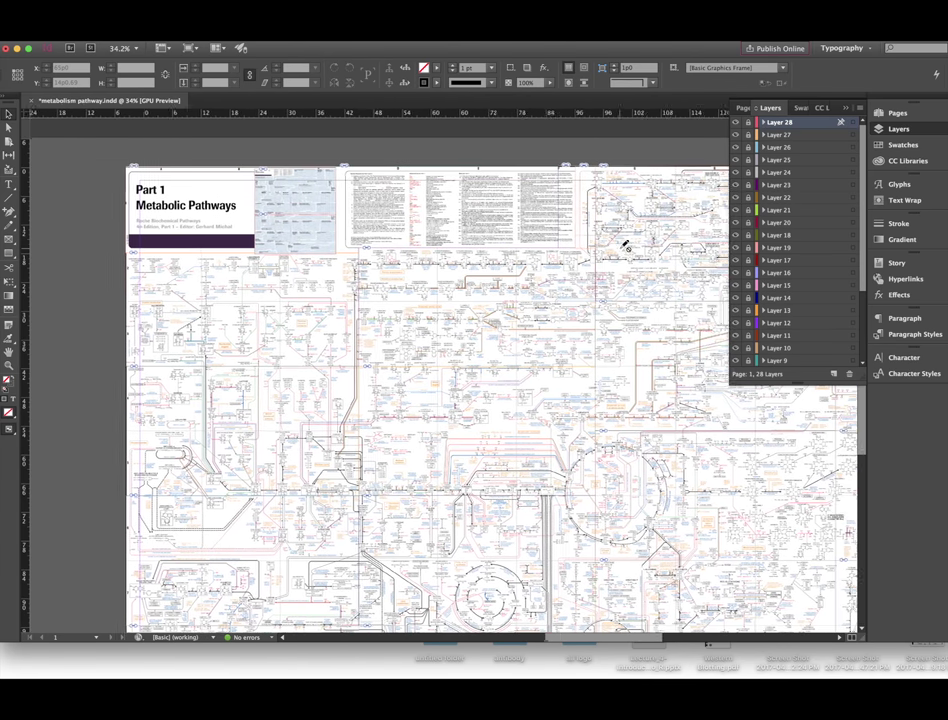
pyautogui.hscroll(5, 625, 245)
pyautogui.scroll(-3, 625, 245)
pyautogui.scroll(-2, 625, 245)
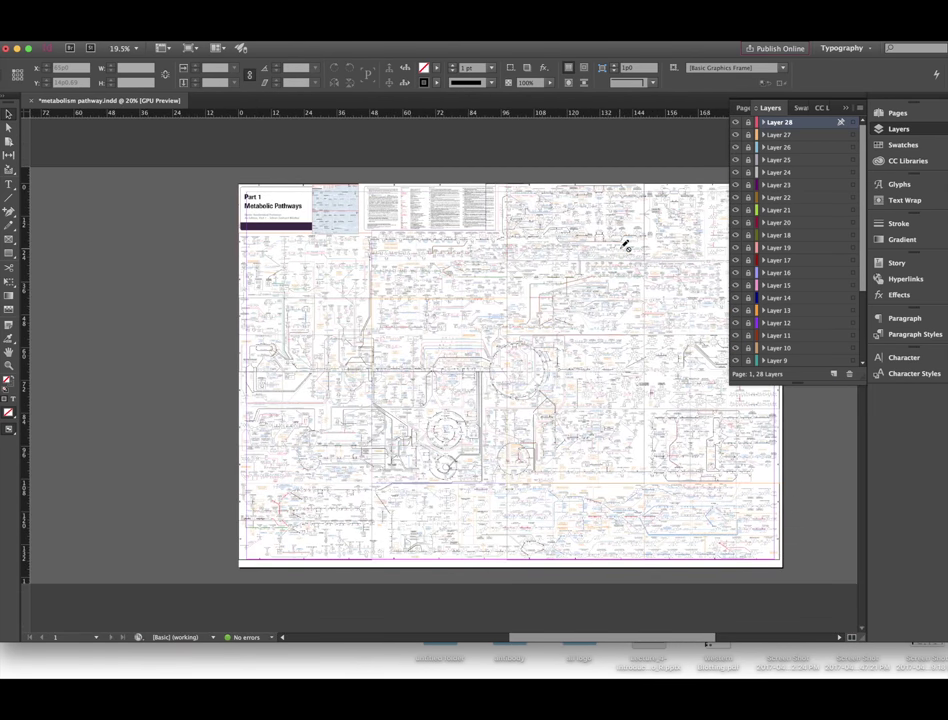
pyautogui.hscroll(1, 507, 268)
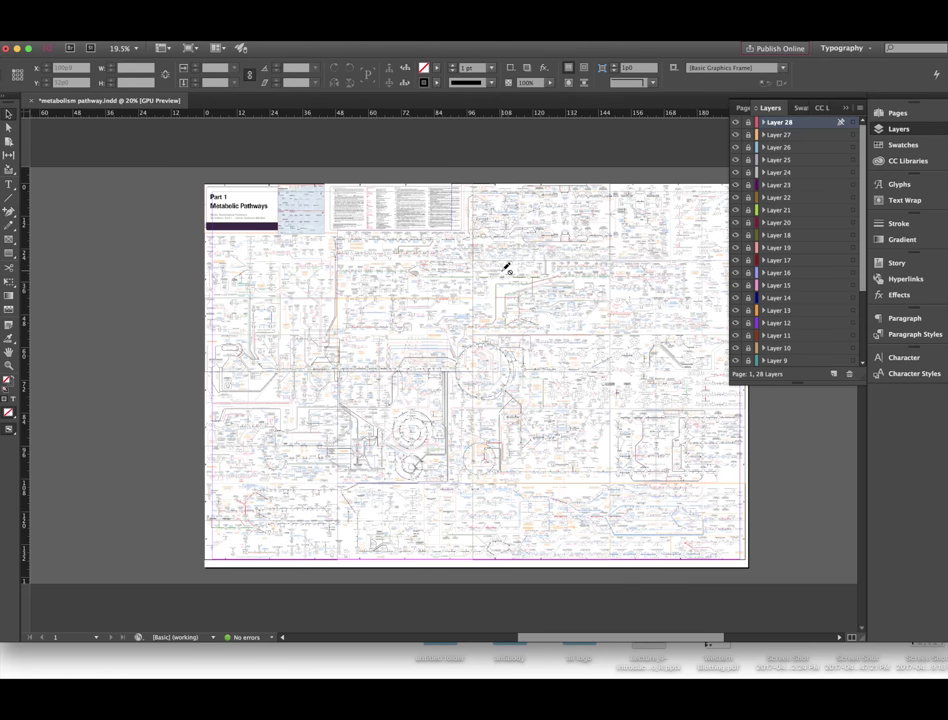
pyautogui.scroll(3, 507, 268)
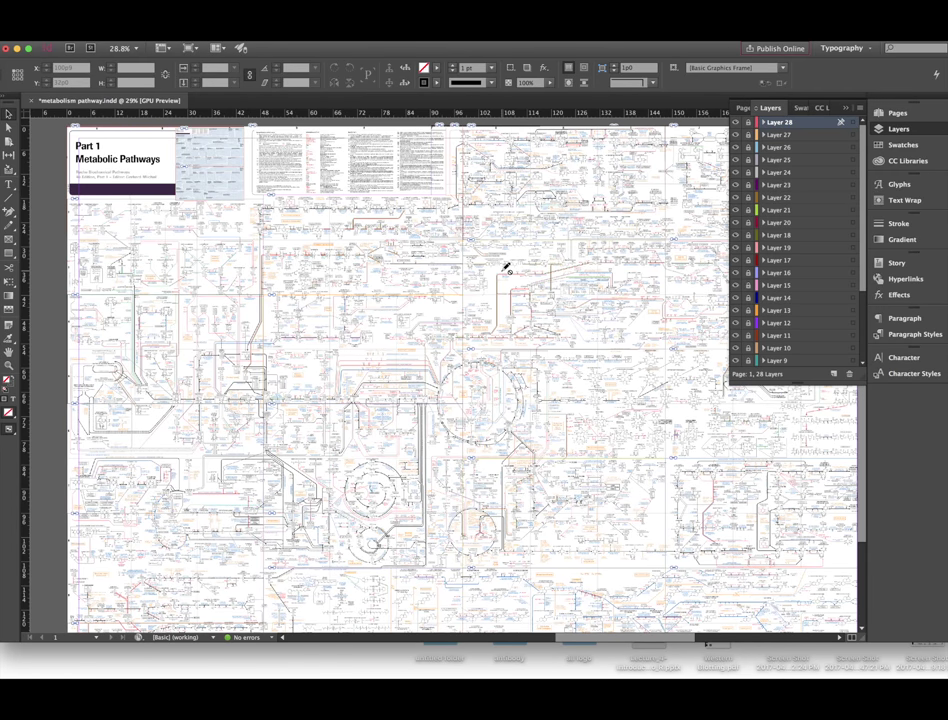
pyautogui.scroll(-1, 507, 268)
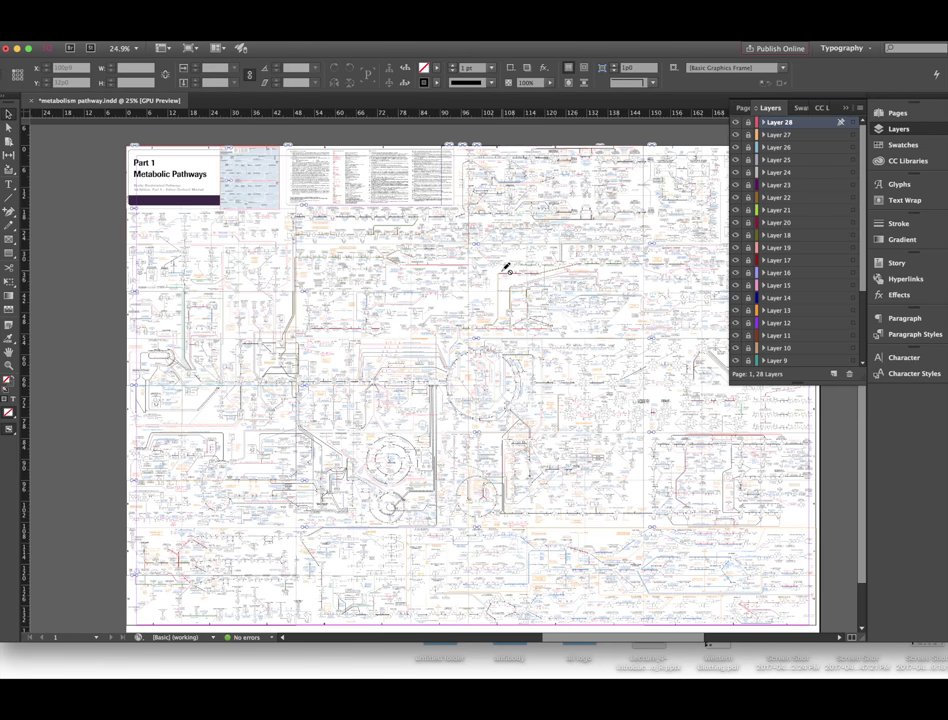
pyautogui.scroll(-2, 507, 268)
pyautogui.hscroll(2, 507, 268)
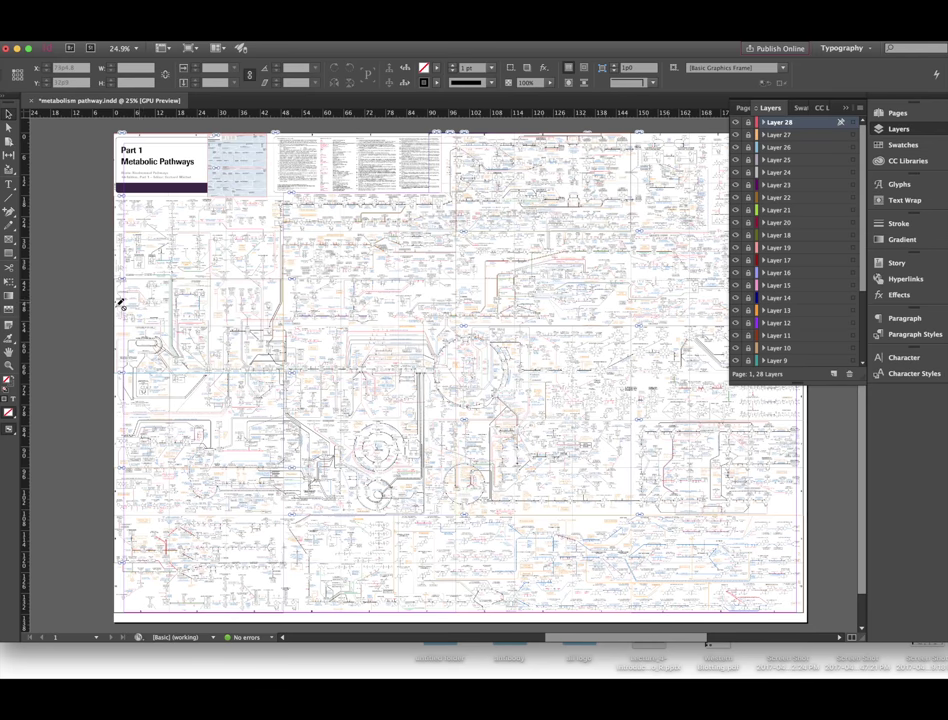
# Hide Layers 28 through 2, leaving Layer 1's blue overview map visible.
pyautogui.click(737, 122)
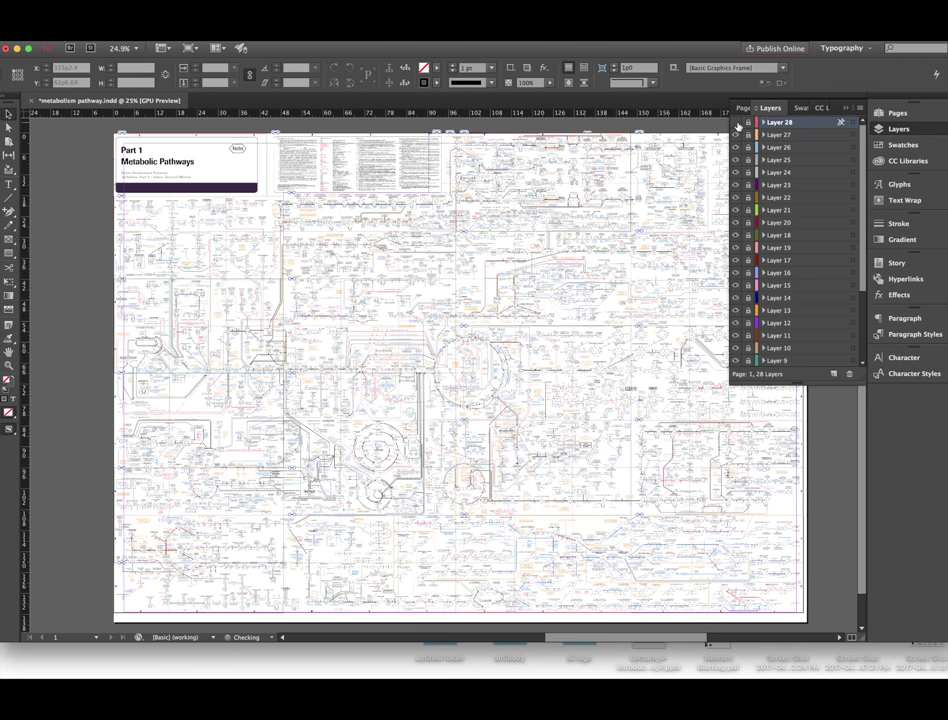
pyautogui.click(737, 147)
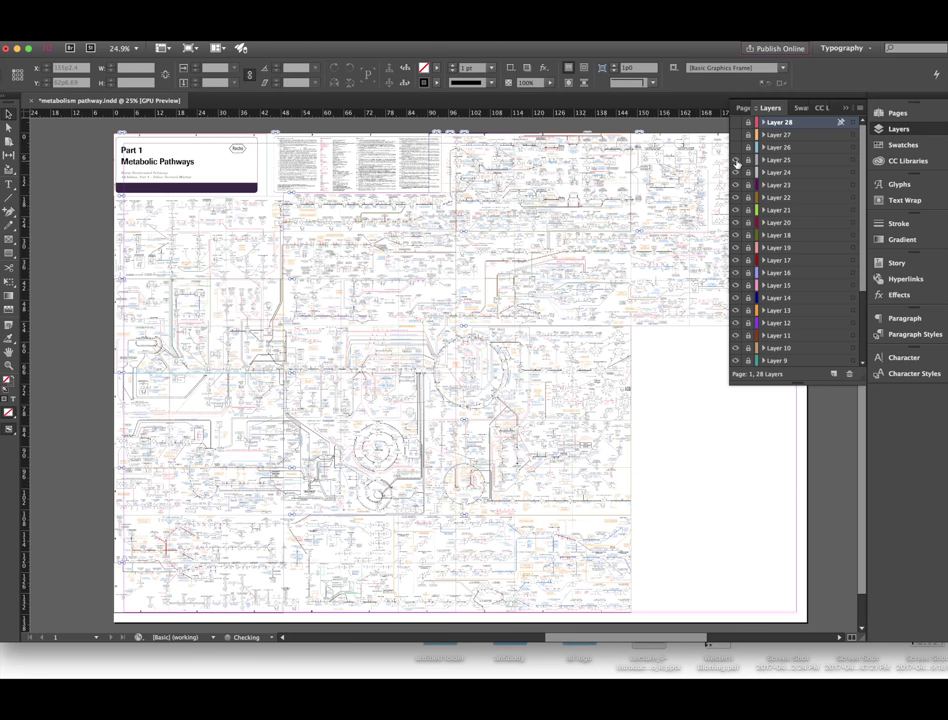
pyautogui.click(737, 172)
pyautogui.click(737, 197)
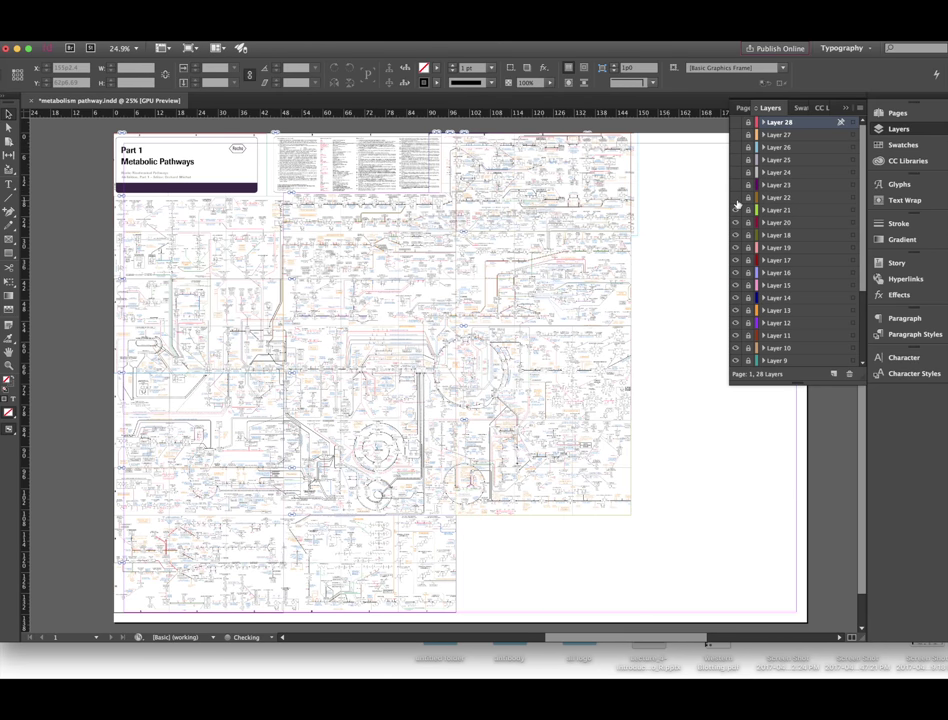
pyautogui.click(736, 210)
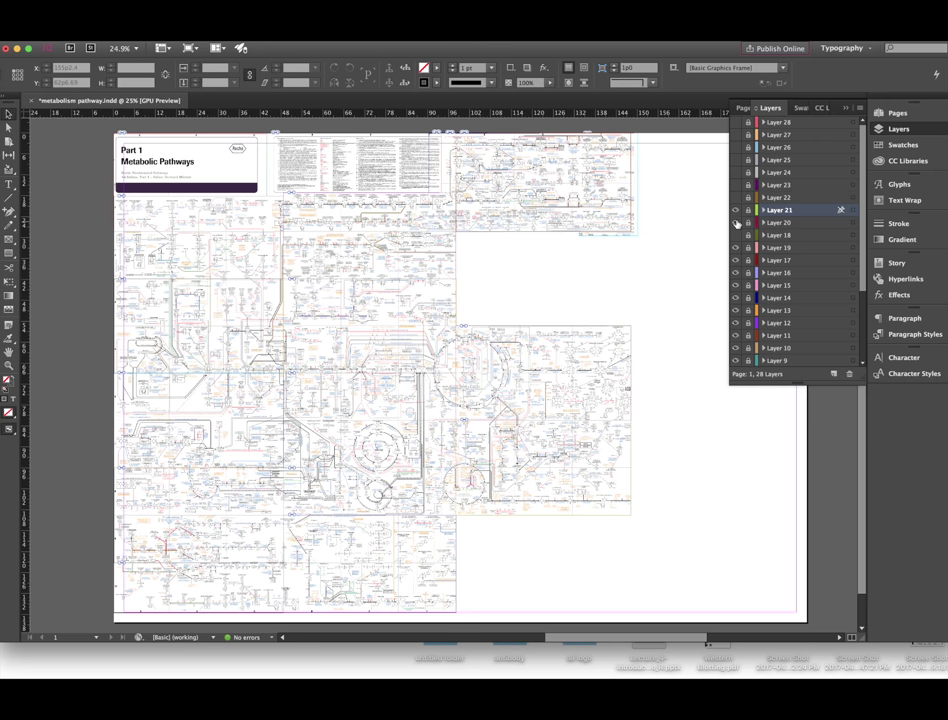
pyautogui.click(736, 222)
pyautogui.click(737, 247)
pyautogui.moveTo(737, 260); pyautogui.dragTo(738, 362)
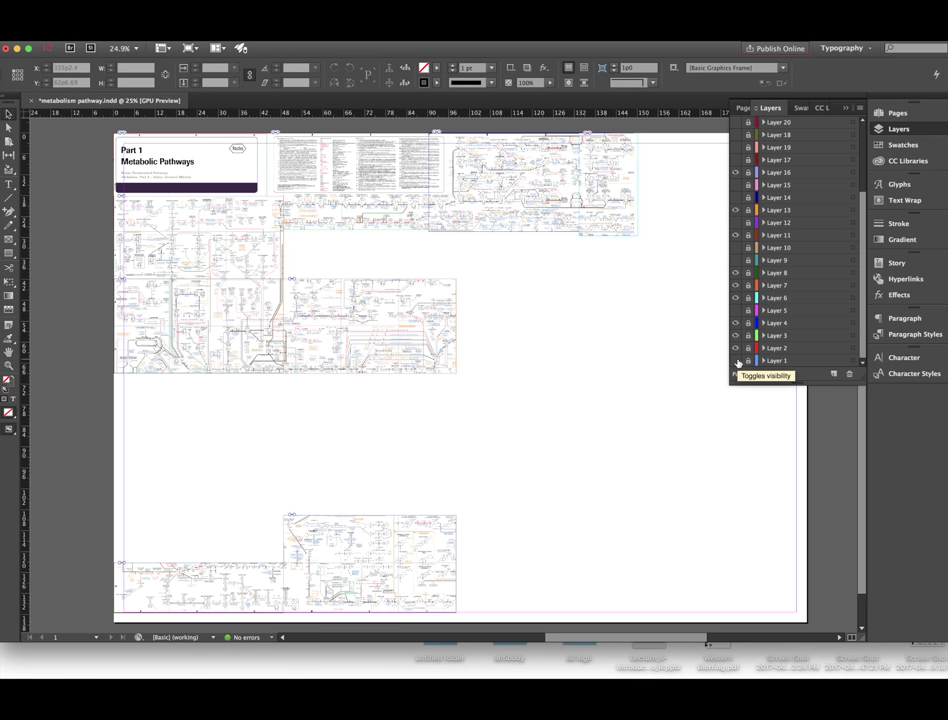
pyautogui.click(736, 322)
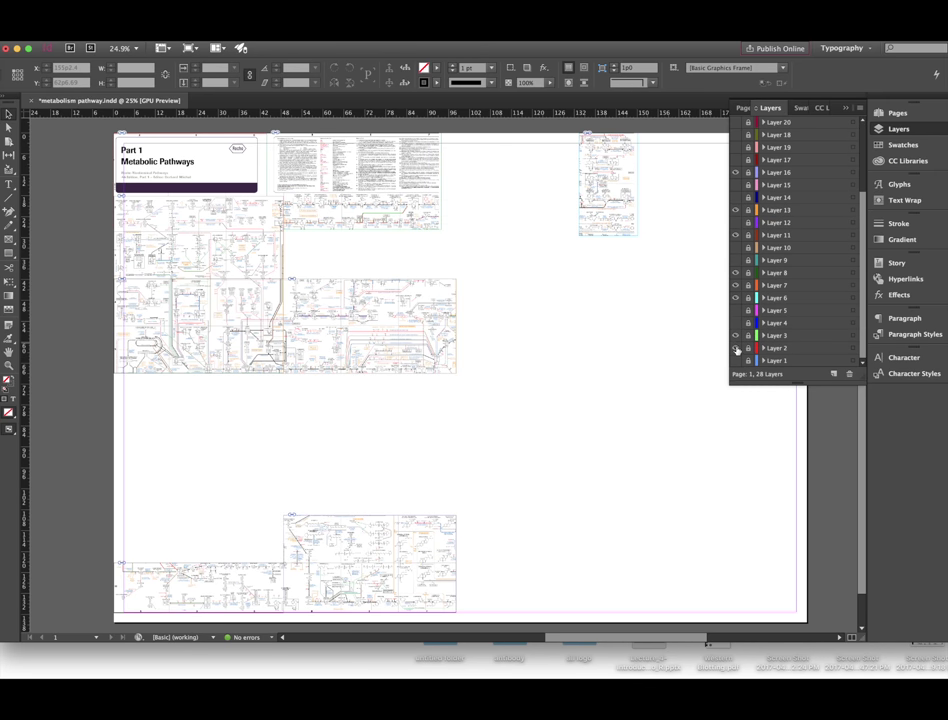
pyautogui.click(736, 348)
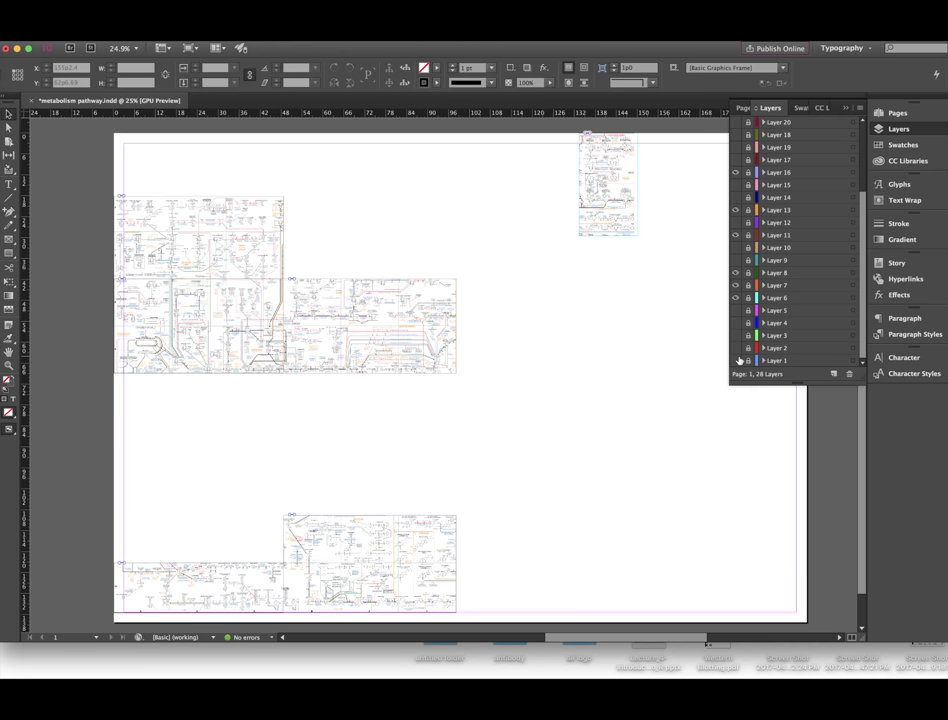
pyautogui.click(737, 361)
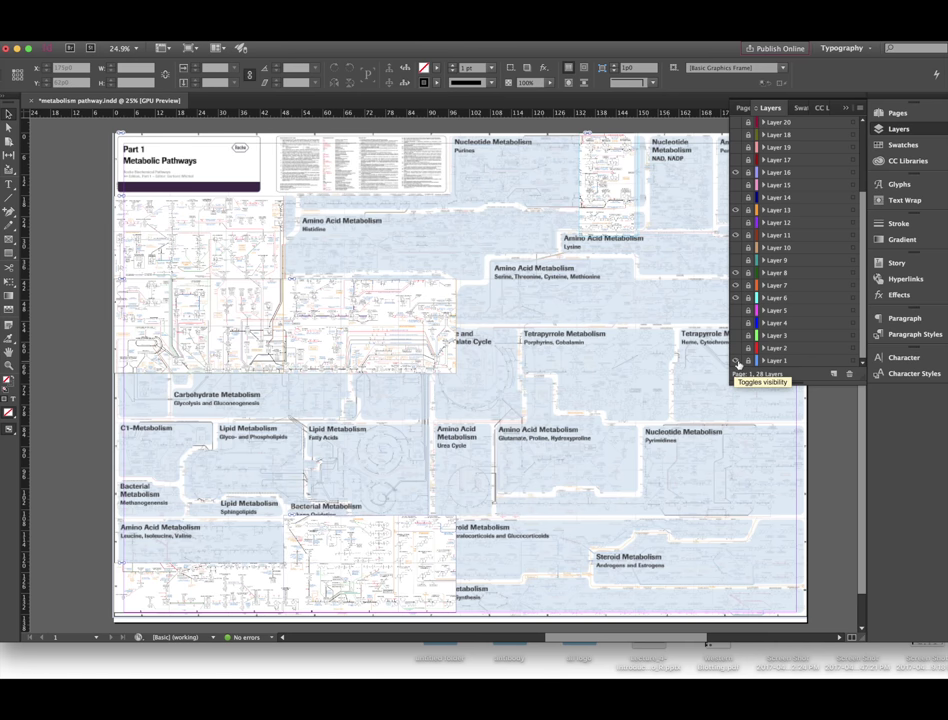
# Hide the Histidine/Purines and Carbohydrate, C1 and Lipid artwork layers.
pyautogui.click(737, 348)
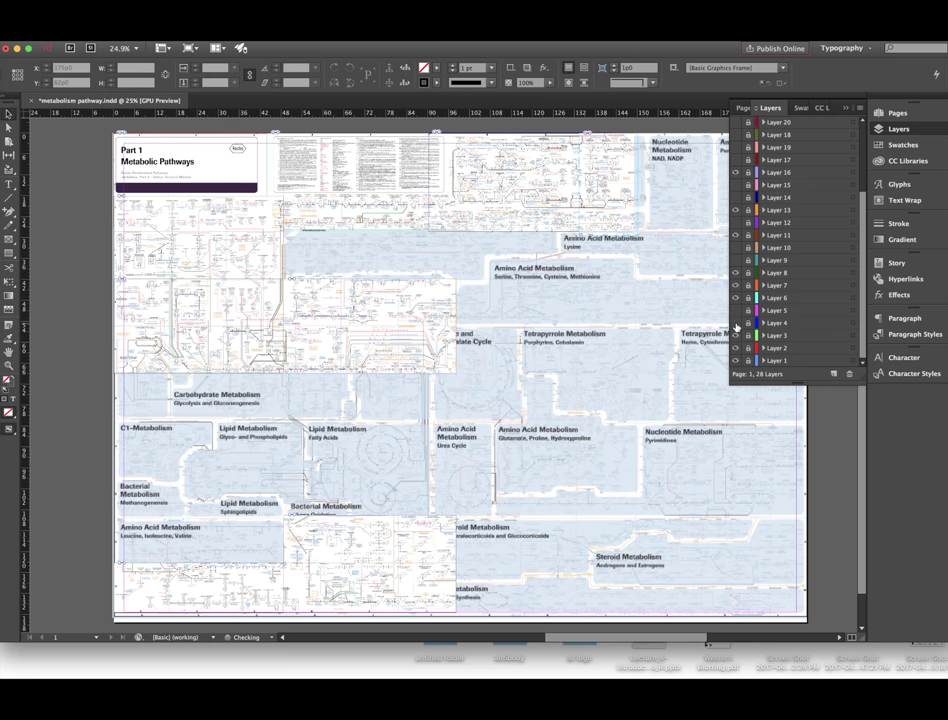
pyautogui.click(736, 272)
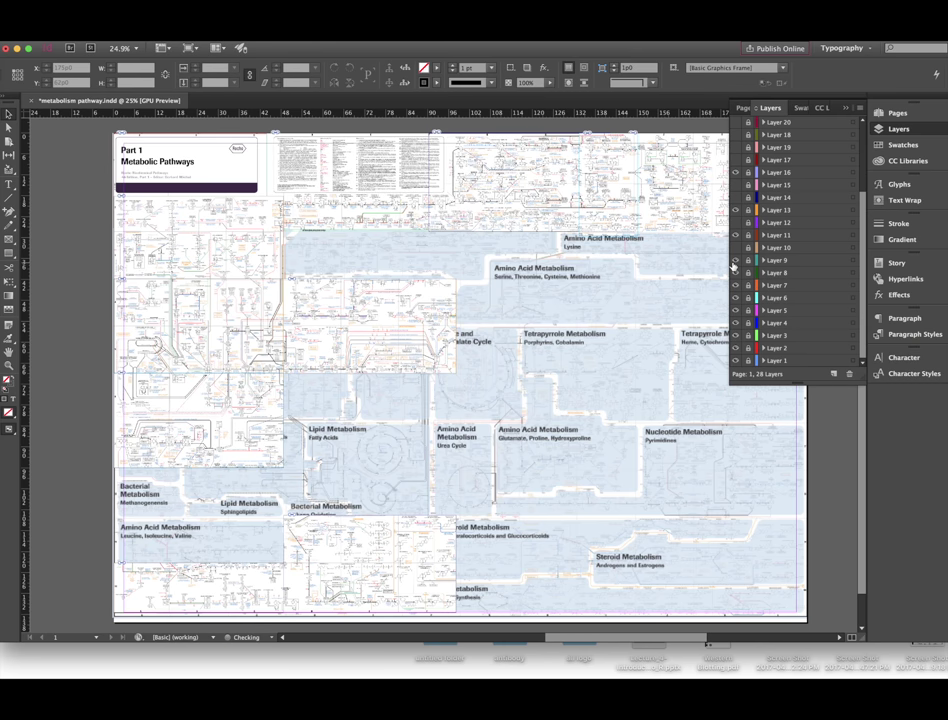
pyautogui.scroll(3, 732, 267)
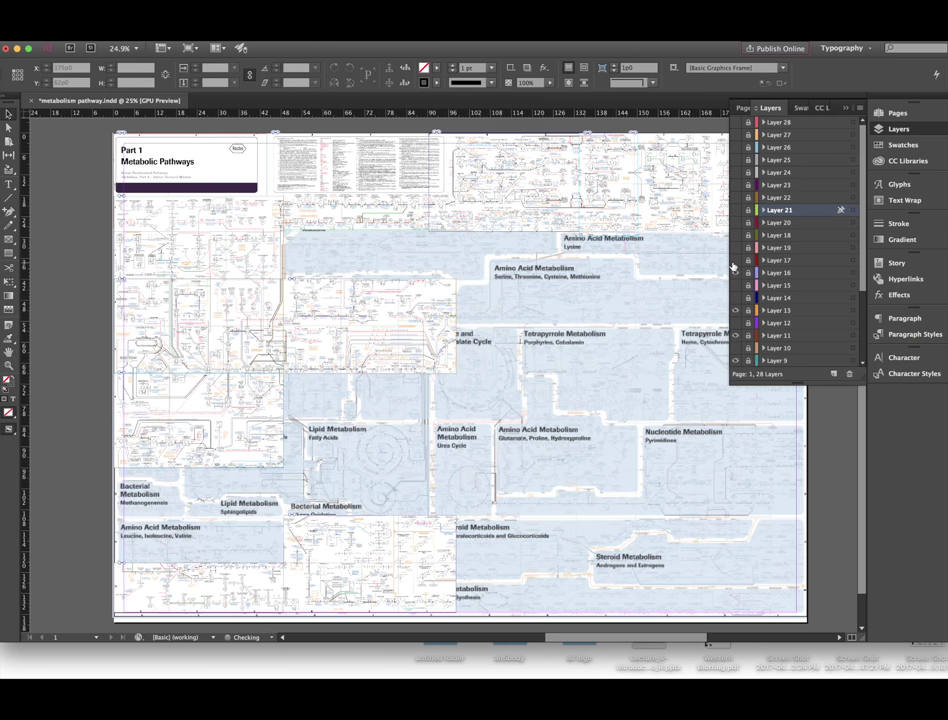
# Make Layers 28 down to 21 visible again, including the Nucleotide and Tetrapyrrole artwork.
pyautogui.click(736, 122)
pyautogui.click(736, 134)
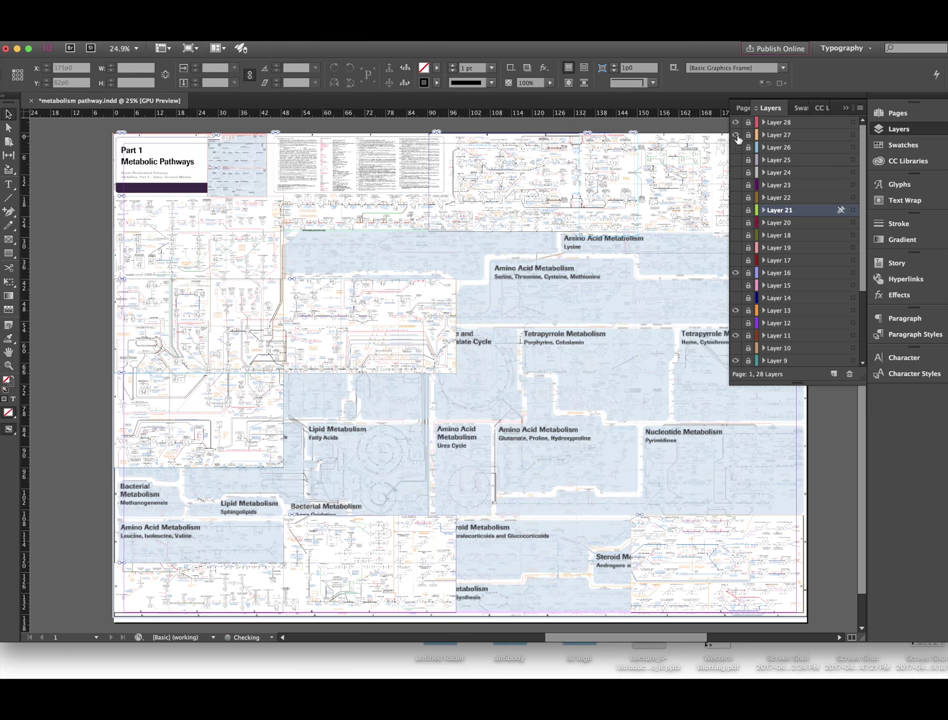
pyautogui.click(736, 160)
pyautogui.click(736, 185)
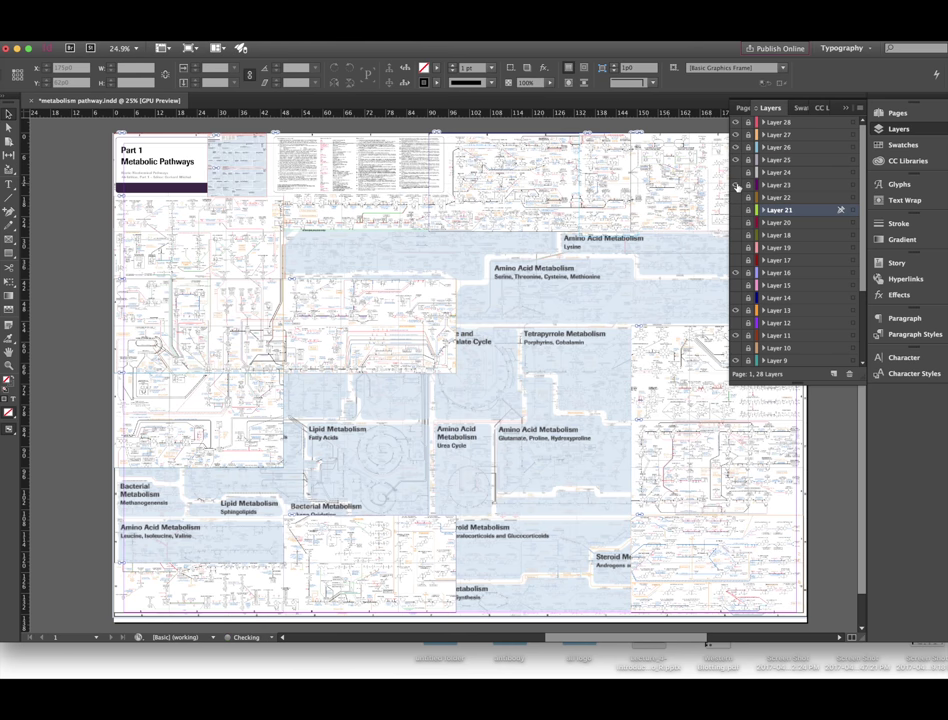
pyautogui.click(736, 174)
pyautogui.click(736, 197)
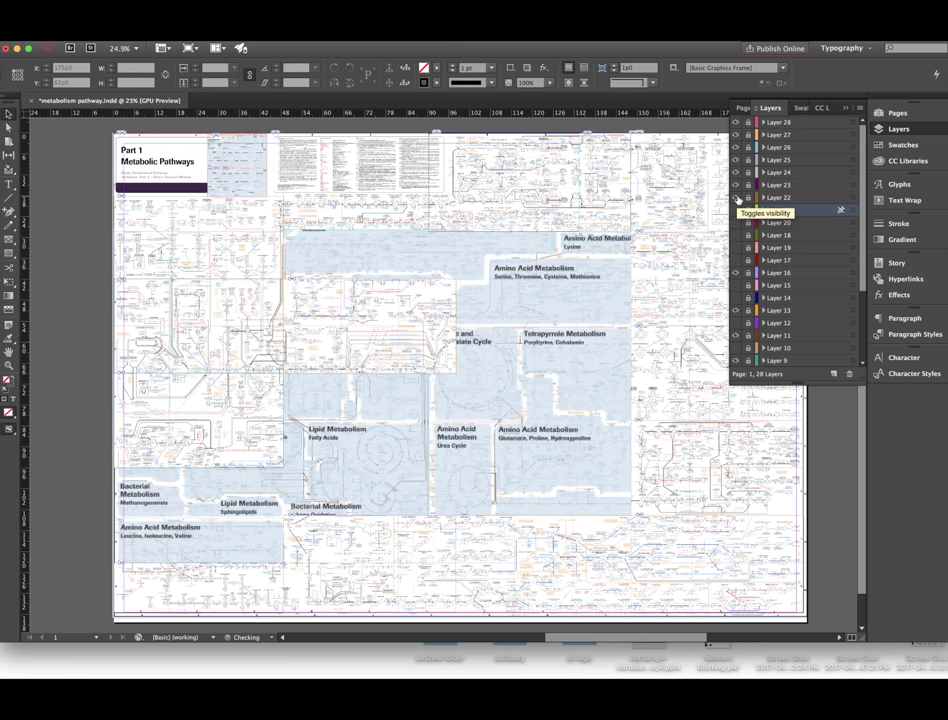
# Turn the Amino Acid Metabolism and remaining lower layers down to Layer 14 back on.
pyautogui.click(736, 247)
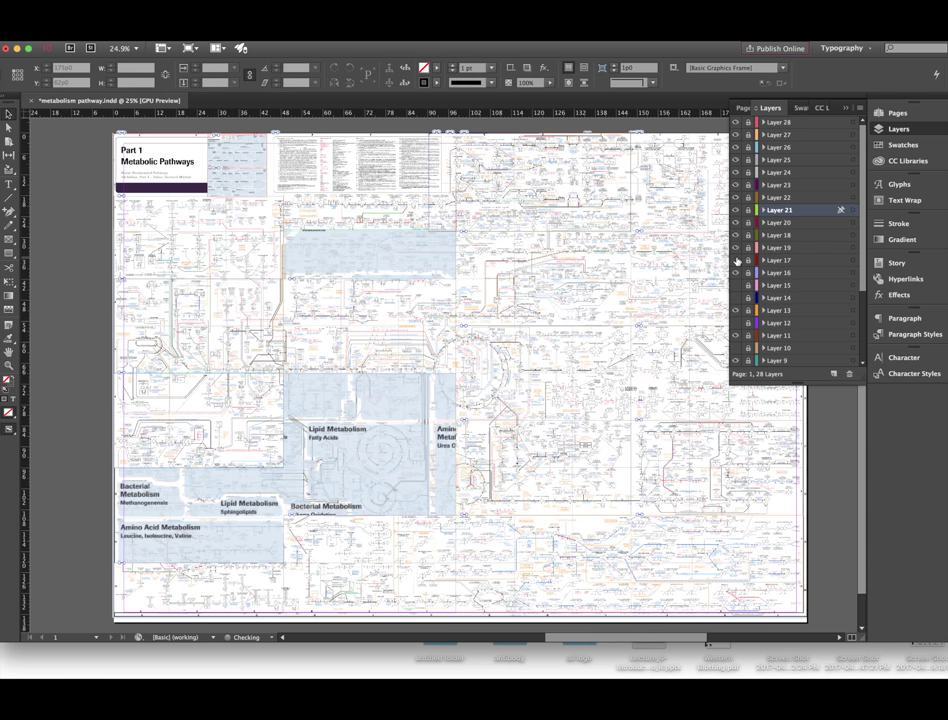
pyautogui.click(736, 272)
pyautogui.click(736, 297)
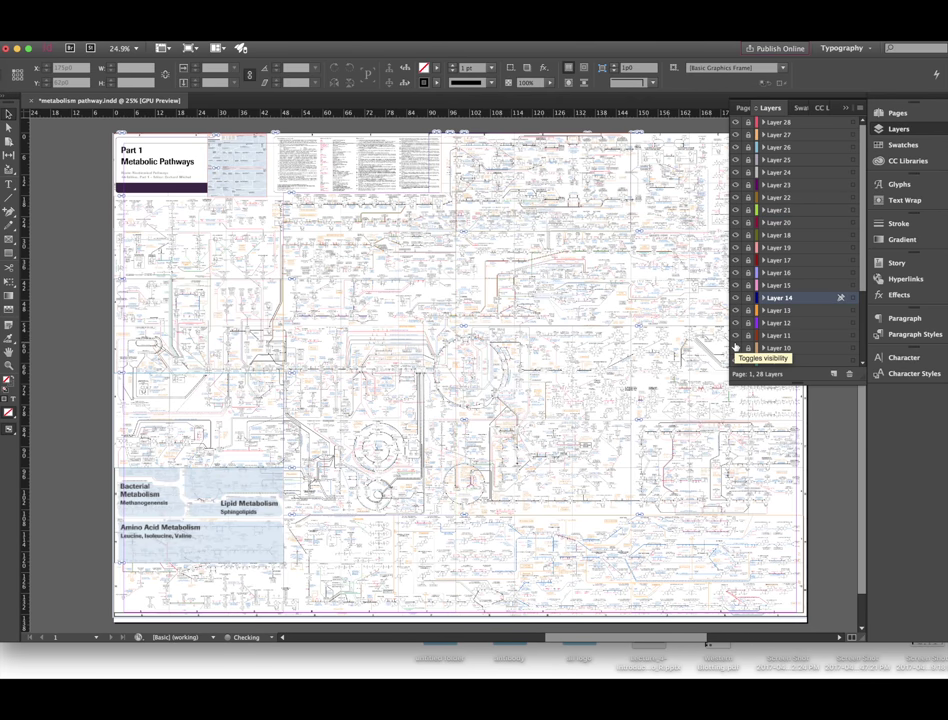
pyautogui.scroll(-2, 736, 340)
pyautogui.scroll(-2, 736, 350)
pyautogui.scroll(-4, 736, 350)
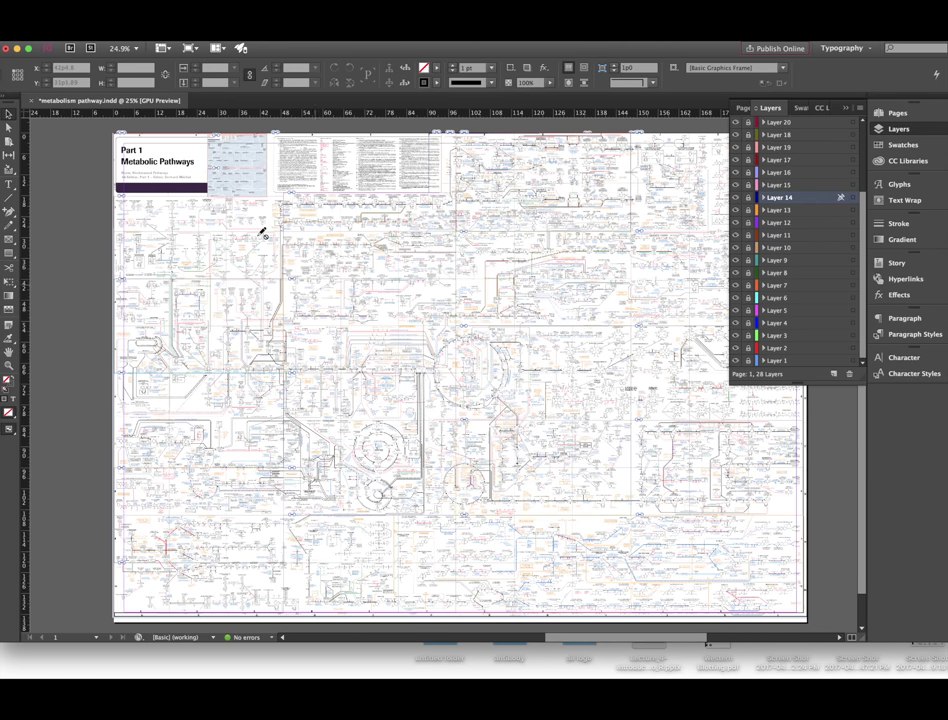
pyautogui.hscroll(5, 423, 370)
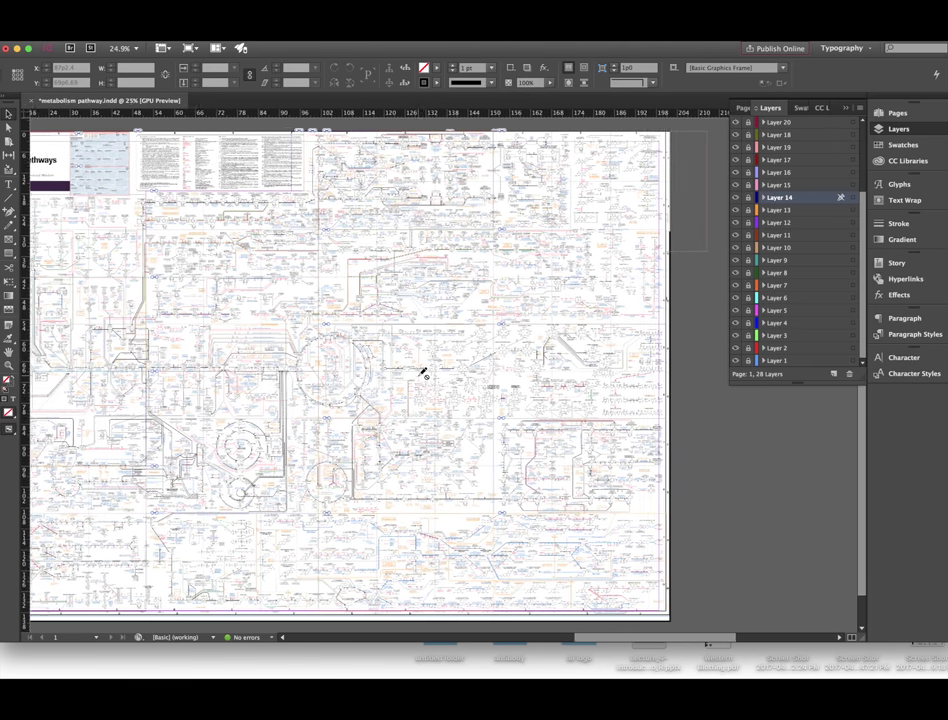
pyautogui.hscroll(-10, 423, 370)
pyautogui.hscroll(7, 423, 372)
pyautogui.hscroll(2, 423, 372)
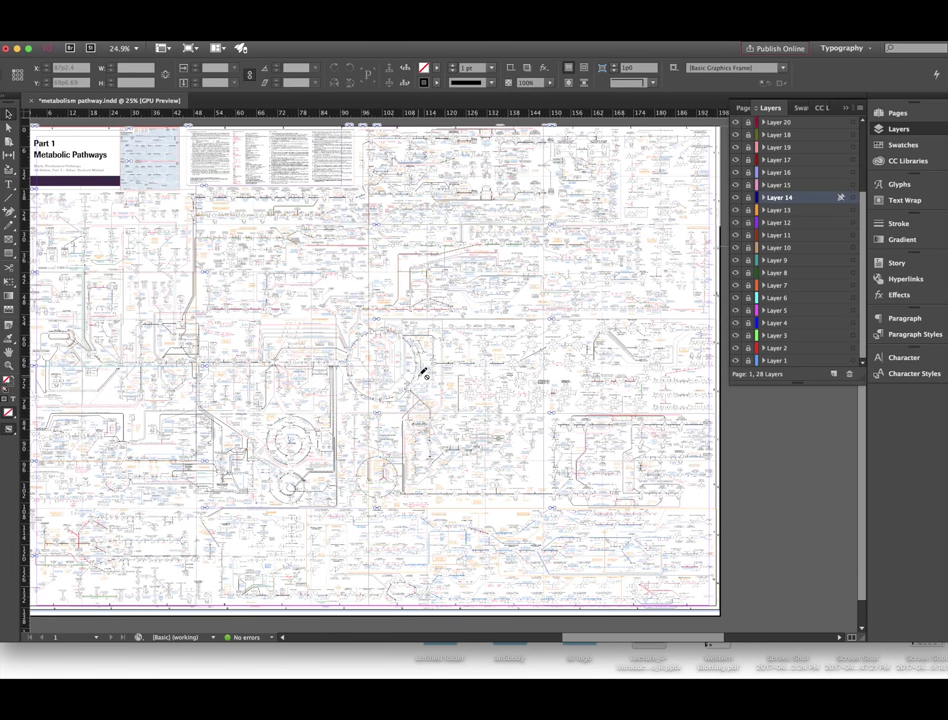
pyautogui.scroll(3, 423, 372)
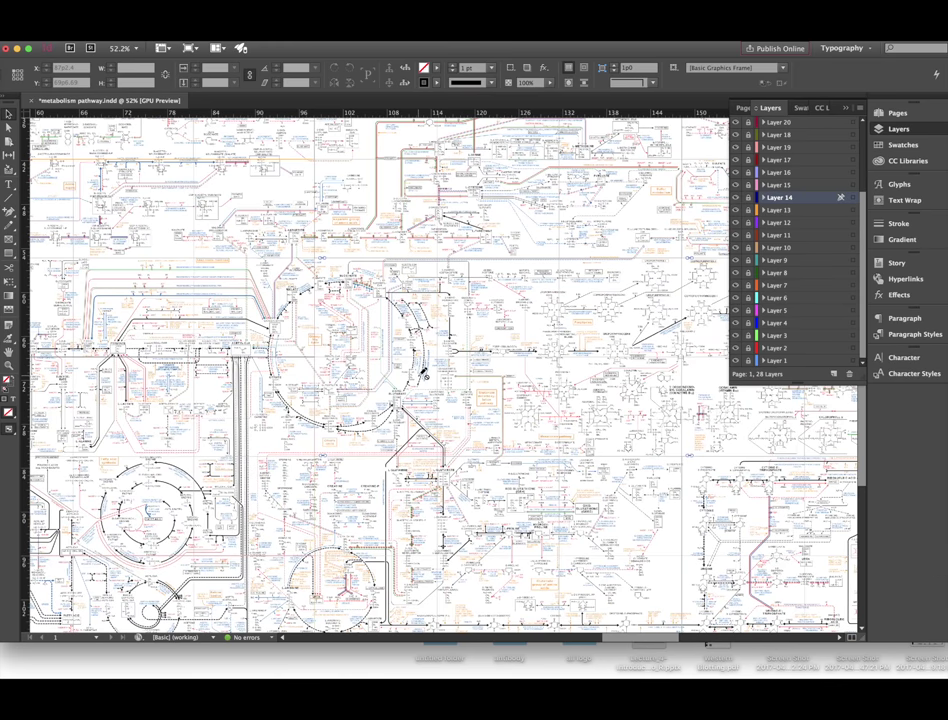
pyautogui.scroll(2, 423, 372)
pyautogui.scroll(1, 423, 372)
pyautogui.scroll(1, 423, 373)
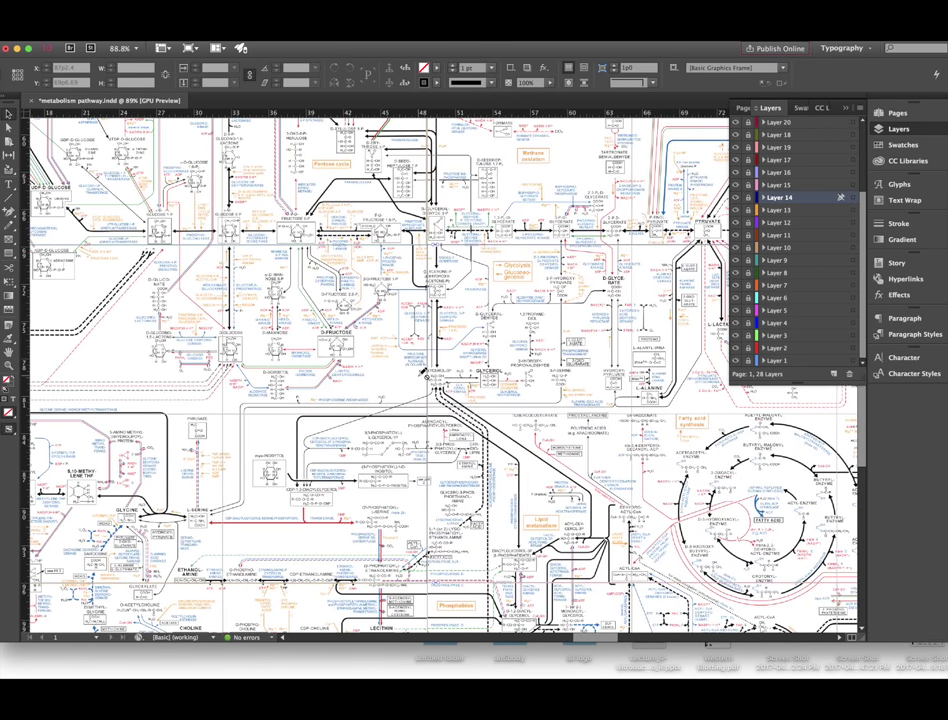
pyautogui.scroll(1, 428, 372)
pyautogui.scroll(1, 430, 374)
pyautogui.scroll(1, 434, 377)
pyautogui.scroll(1, 438, 380)
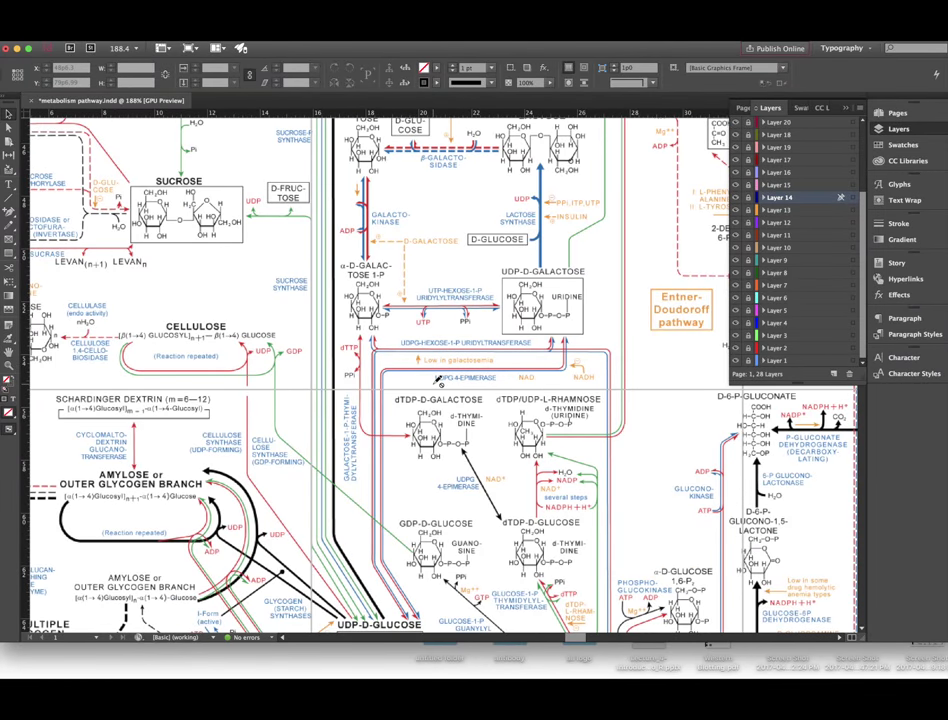
pyautogui.scroll(2, 438, 381)
pyautogui.scroll(1, 438, 381)
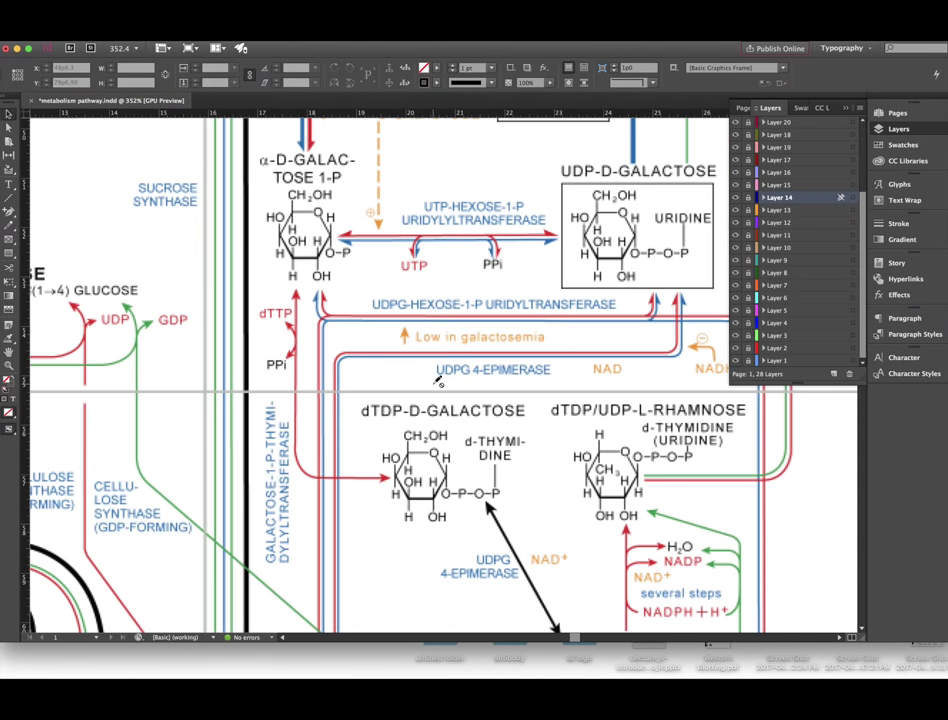
pyautogui.scroll(-1, 438, 381)
pyautogui.scroll(-3, 438, 381)
pyautogui.scroll(-2, 438, 381)
pyautogui.scroll(-1, 438, 381)
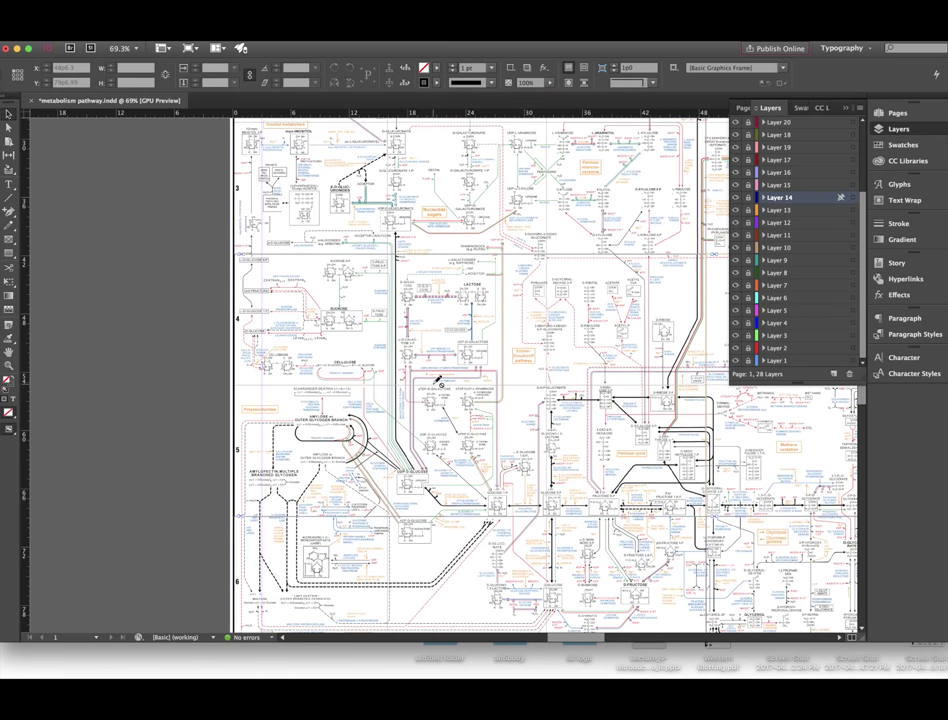
pyautogui.scroll(2, 438, 381)
pyautogui.scroll(1, 438, 381)
pyautogui.scroll(1, 438, 381)
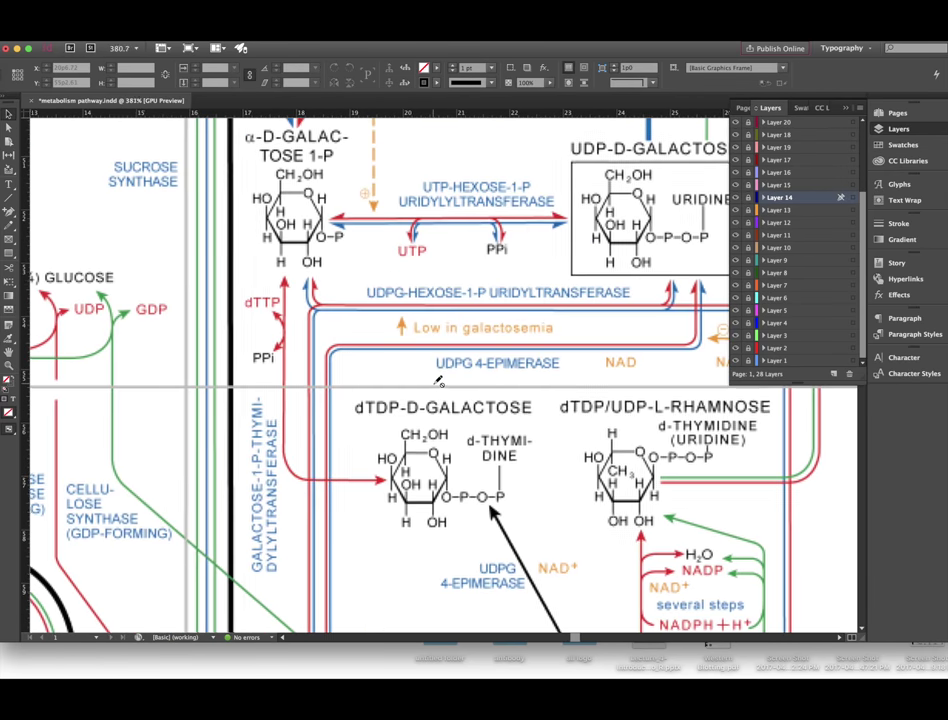
pyautogui.scroll(2, 437, 381)
pyautogui.scroll(1, 437, 381)
pyautogui.scroll(10, 437, 381)
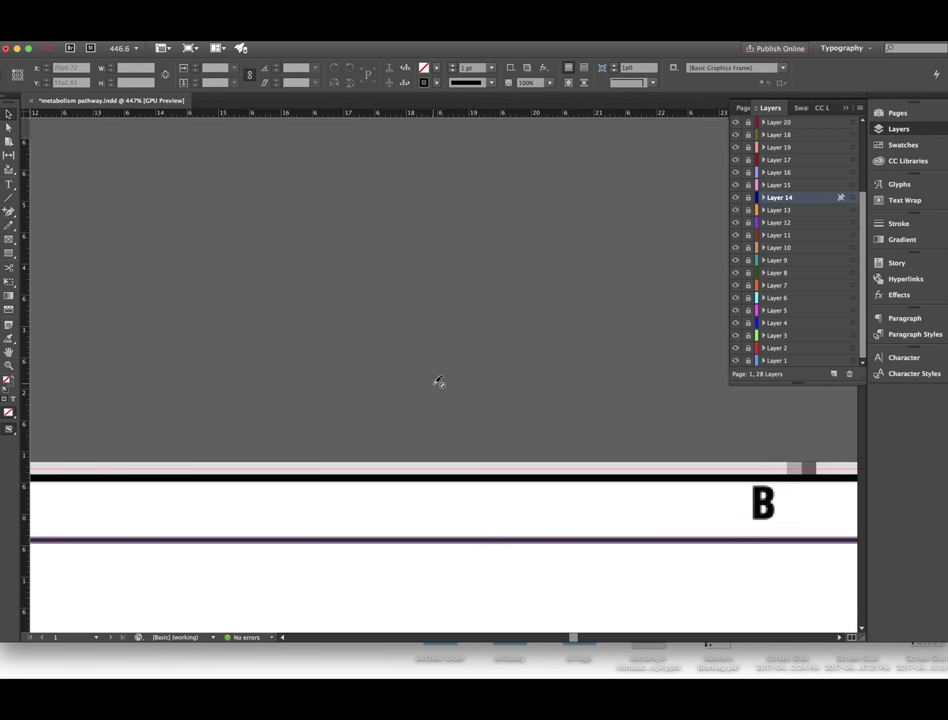
pyautogui.hscroll(-5, 437, 381)
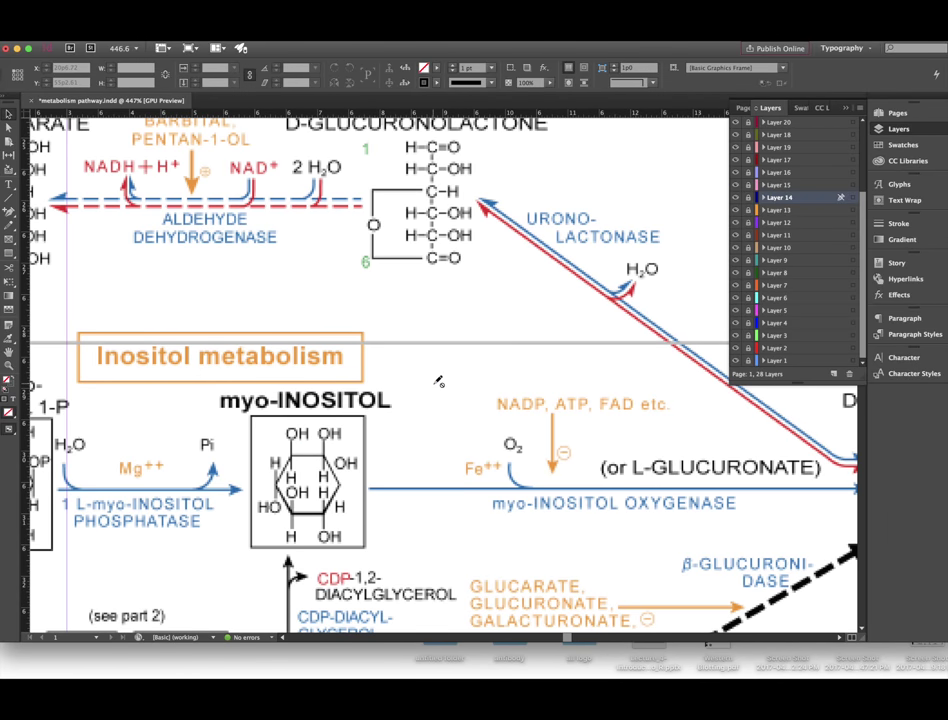
pyautogui.scroll(-3, 437, 381)
pyautogui.scroll(-1, 437, 381)
pyautogui.scroll(-1, 437, 381)
pyautogui.scroll(-2, 437, 381)
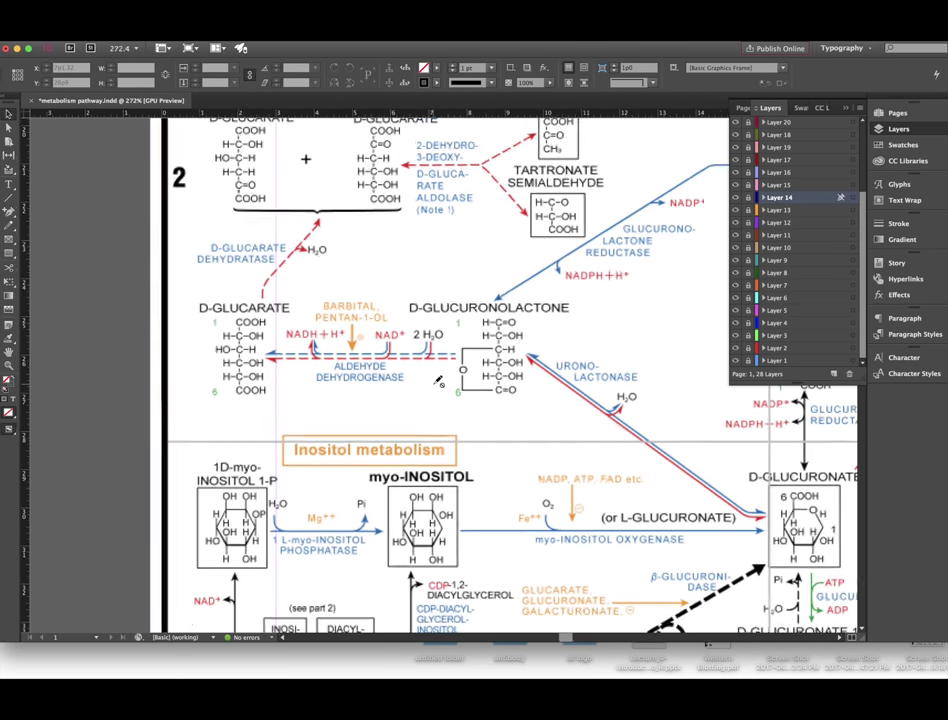
pyautogui.scroll(-1, 437, 381)
pyautogui.scroll(-3, 437, 381)
pyautogui.scroll(-1, 439, 383)
pyautogui.scroll(-1, 441, 385)
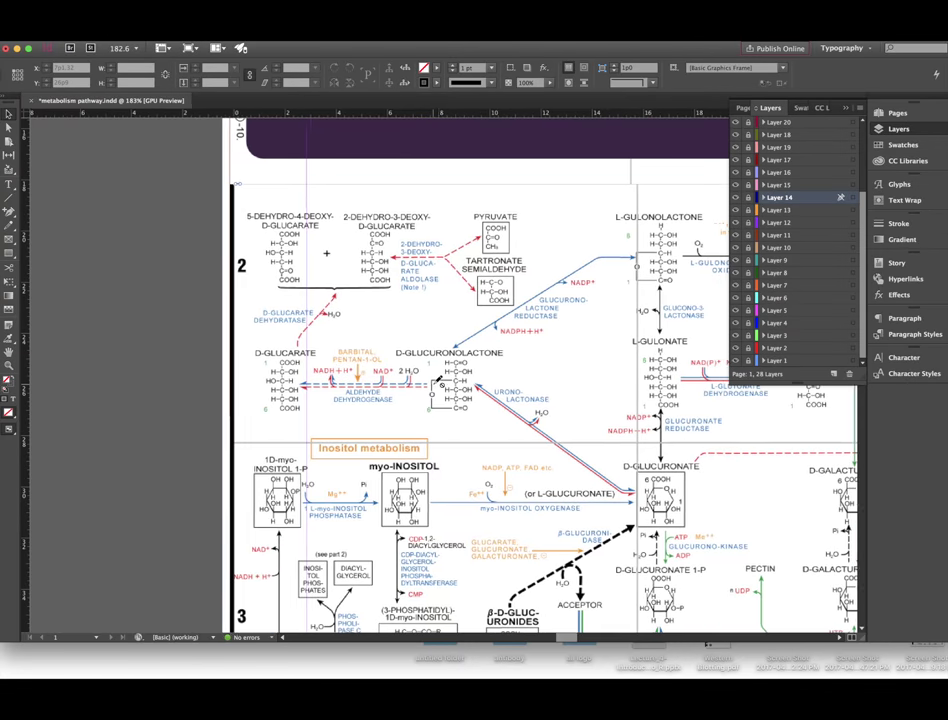
pyautogui.scroll(-2, 441, 385)
pyautogui.scroll(-1, 441, 384)
pyautogui.scroll(-1, 441, 383)
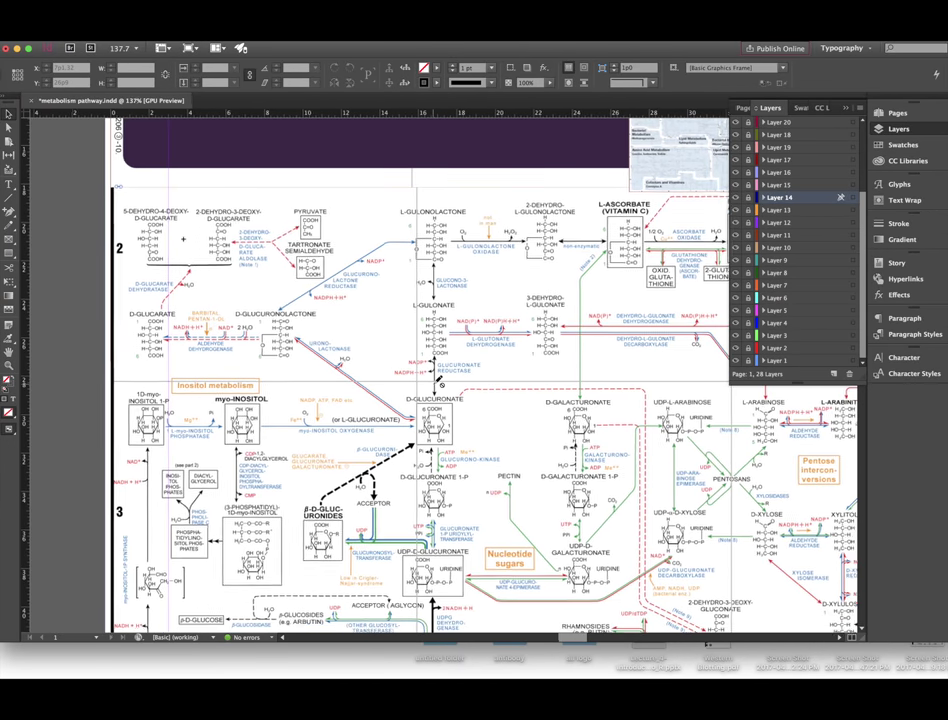
pyautogui.scroll(-2, 441, 384)
pyautogui.hscroll(3, 441, 384)
pyautogui.hscroll(2, 440, 378)
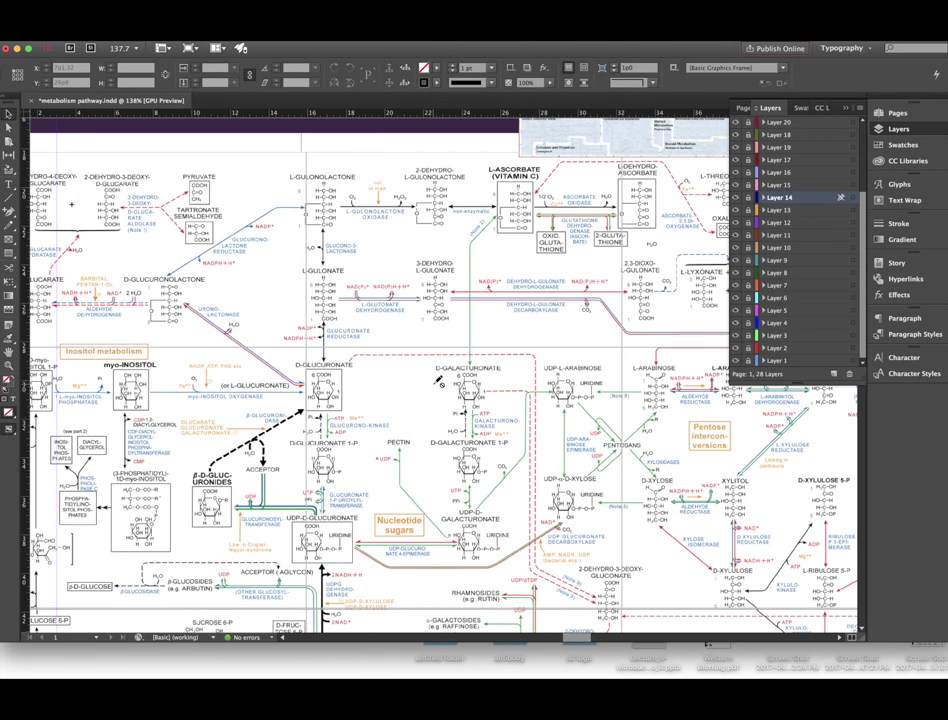
pyautogui.scroll(-5, 441, 384)
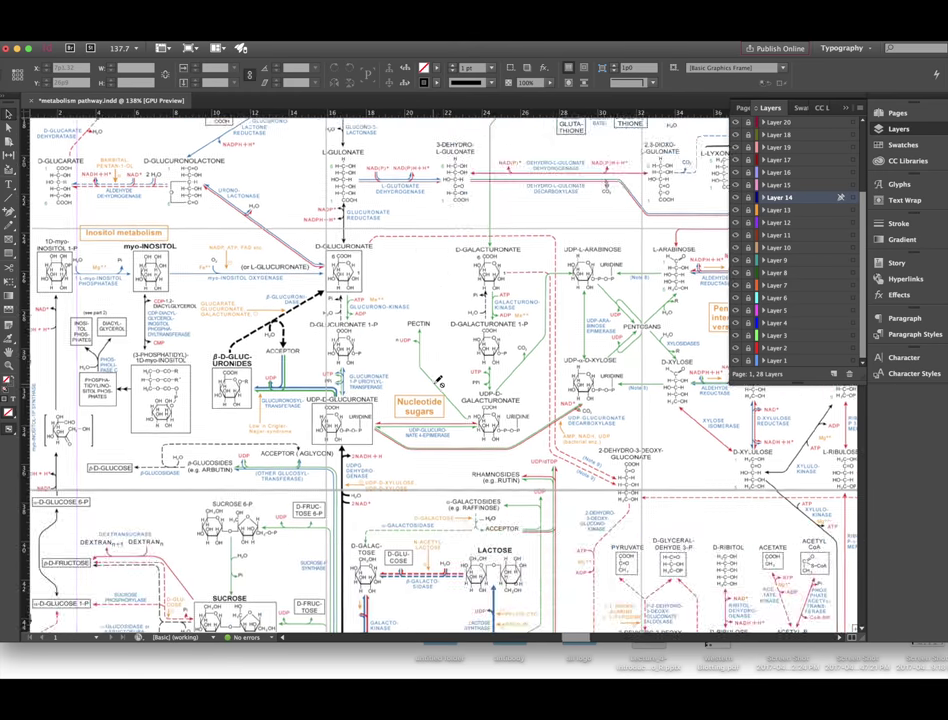
pyautogui.scroll(-6, 441, 384)
pyautogui.scroll(3, 441, 383)
pyautogui.scroll(4, 441, 383)
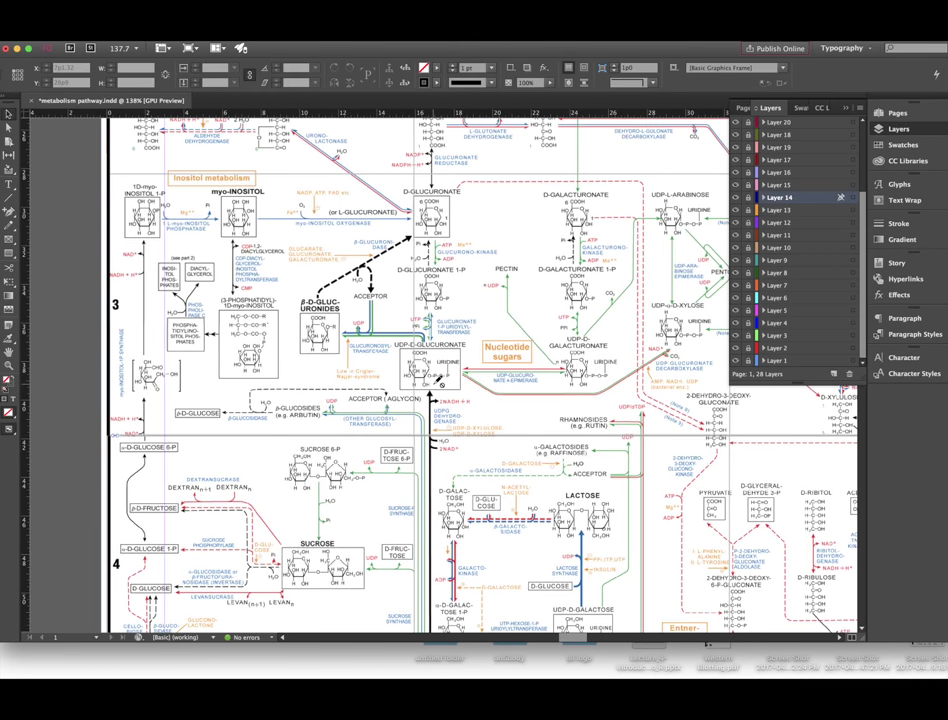
pyautogui.scroll(7, 439, 383)
pyautogui.scroll(2, 438, 383)
pyautogui.hscroll(6, 438, 383)
pyautogui.hscroll(2, 438, 383)
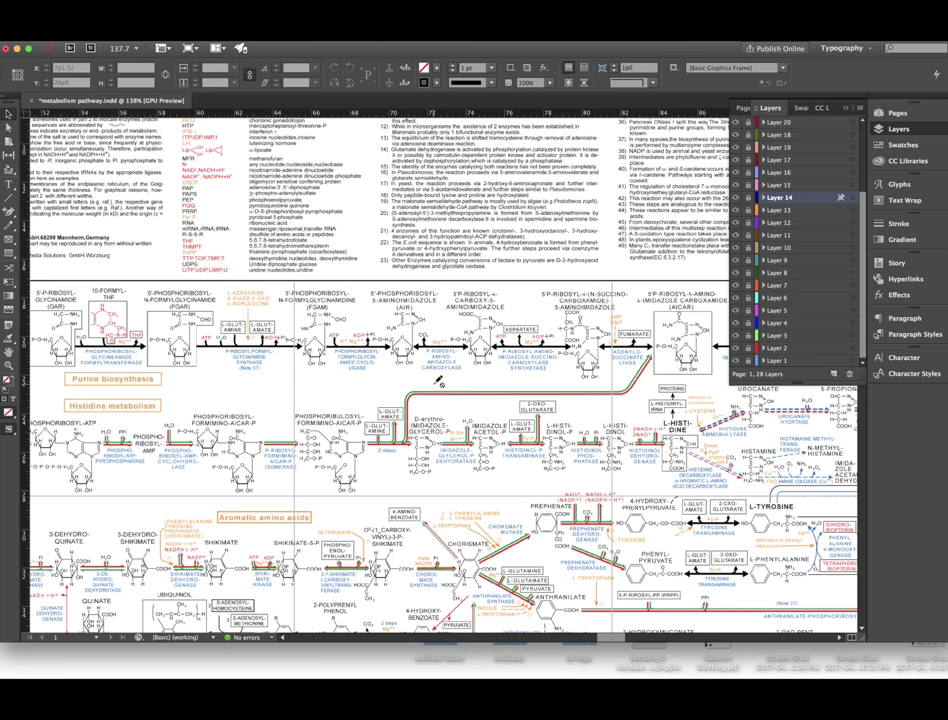
pyautogui.scroll(3, 772, 157)
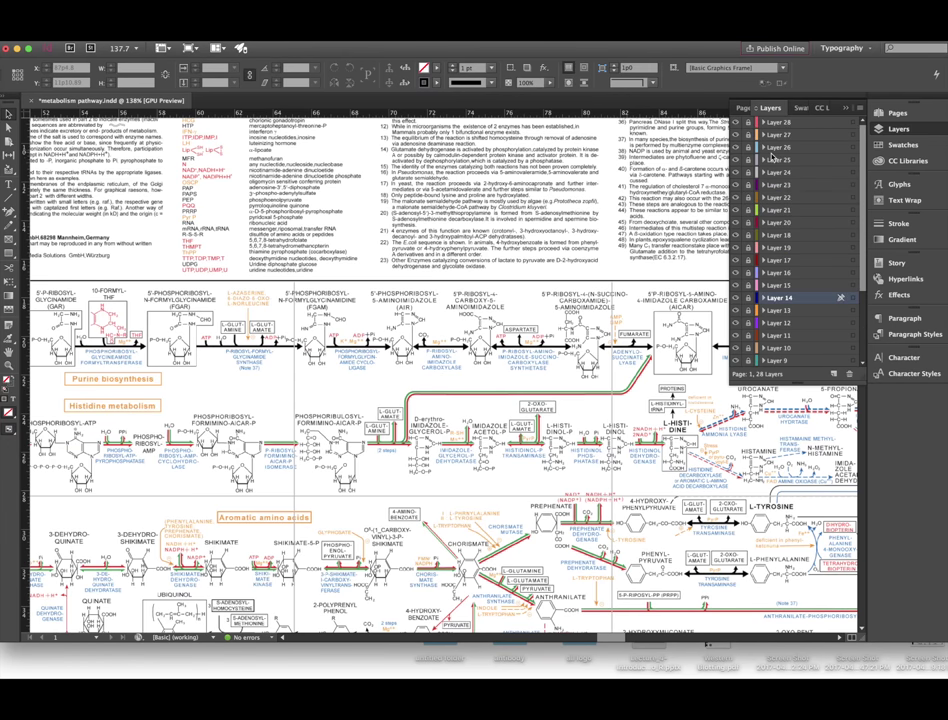
pyautogui.scroll(5, 554, 276)
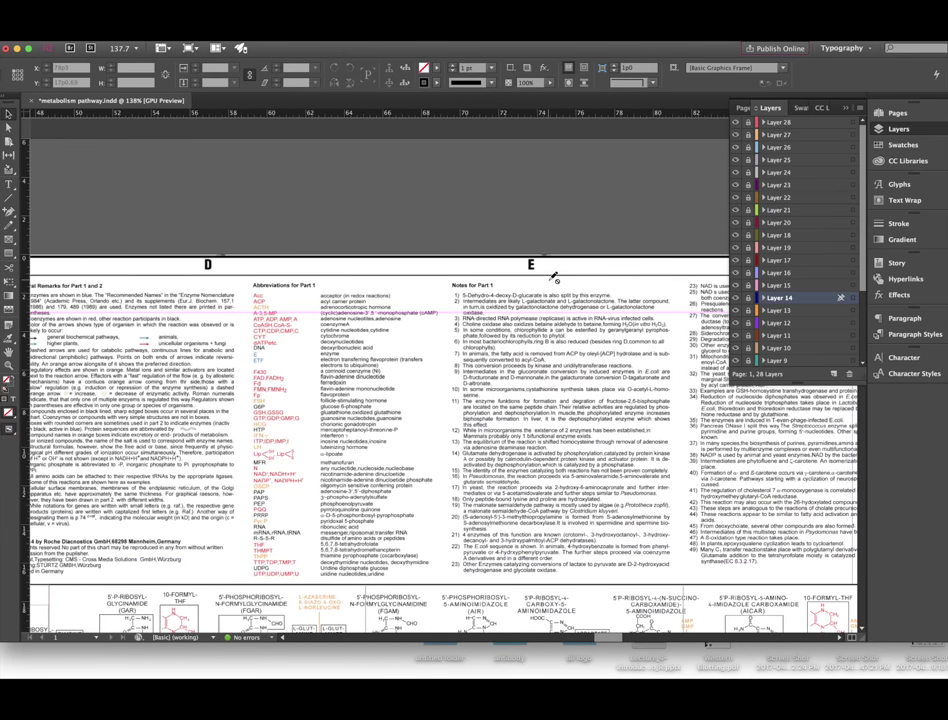
pyautogui.hscroll(-2, 554, 279)
pyautogui.hscroll(-10, 556, 277)
pyautogui.hscroll(-5, 556, 277)
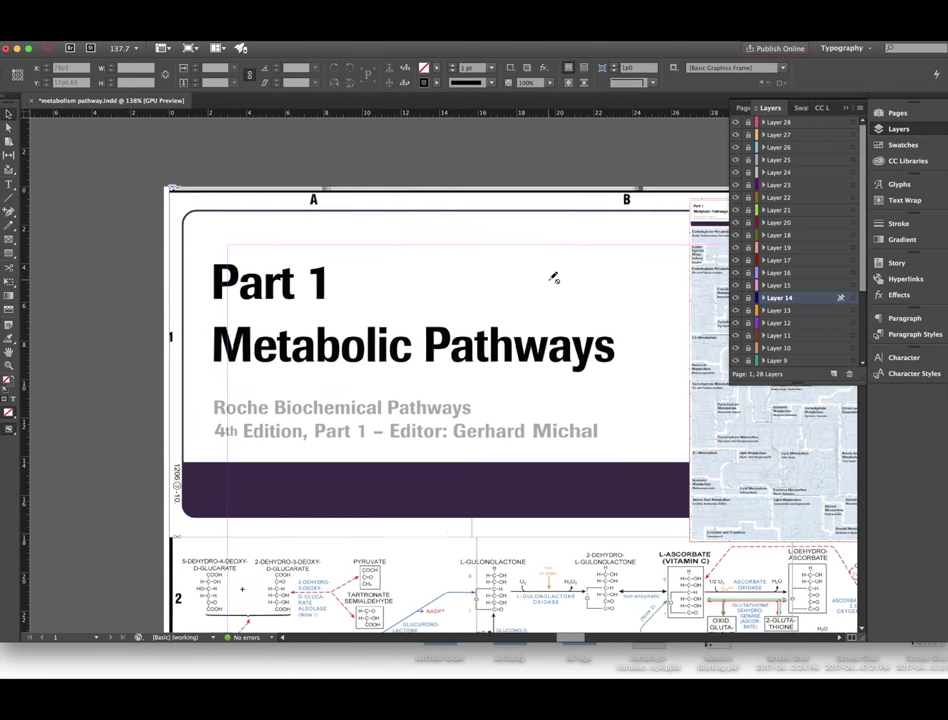
pyautogui.scroll(-5, 556, 278)
pyautogui.hscroll(3, 556, 278)
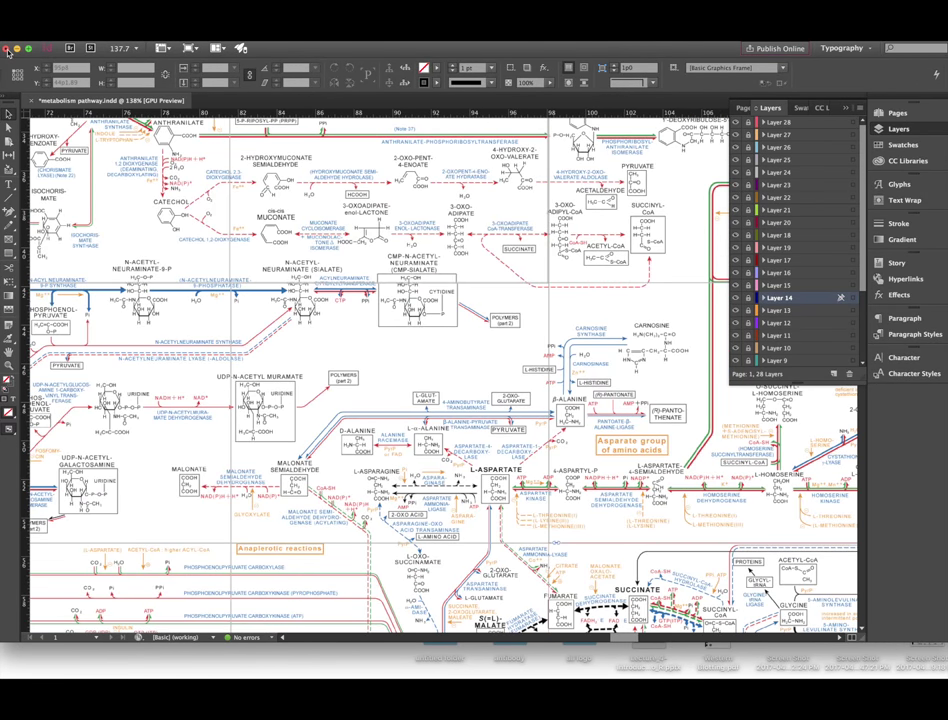
# Close the InDesign poster and view the exported A0 PDF in Preview.
pyautogui.click(5, 48)
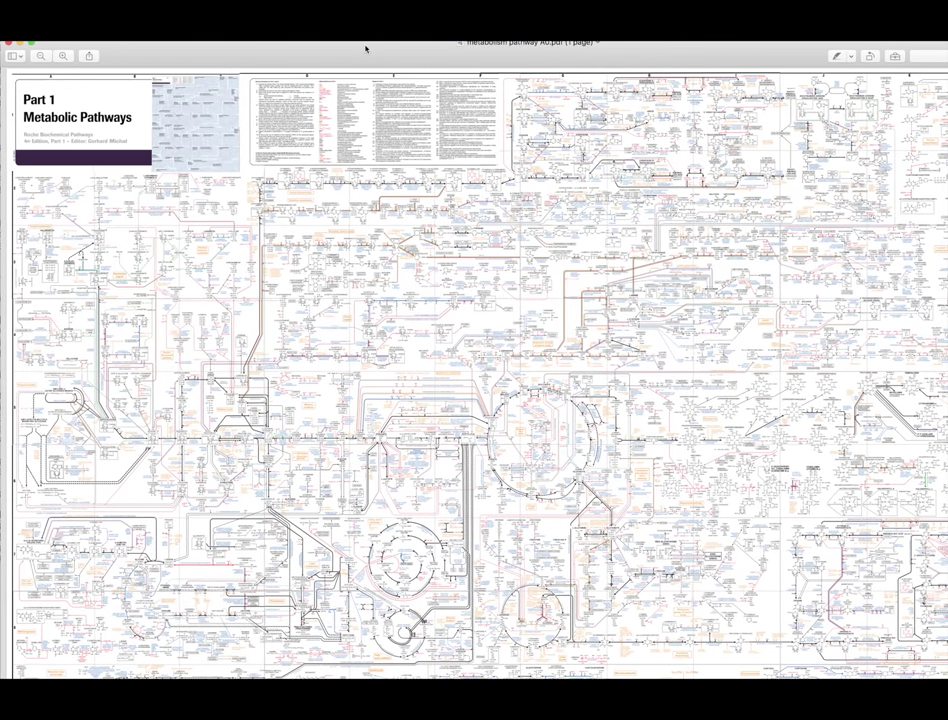
pyautogui.scroll(2, 217, 139)
# Zoom into the PDF on the Notes for Part 1 beside the xanthosine and inosine pathway.
pyautogui.scroll(2, 217, 139)
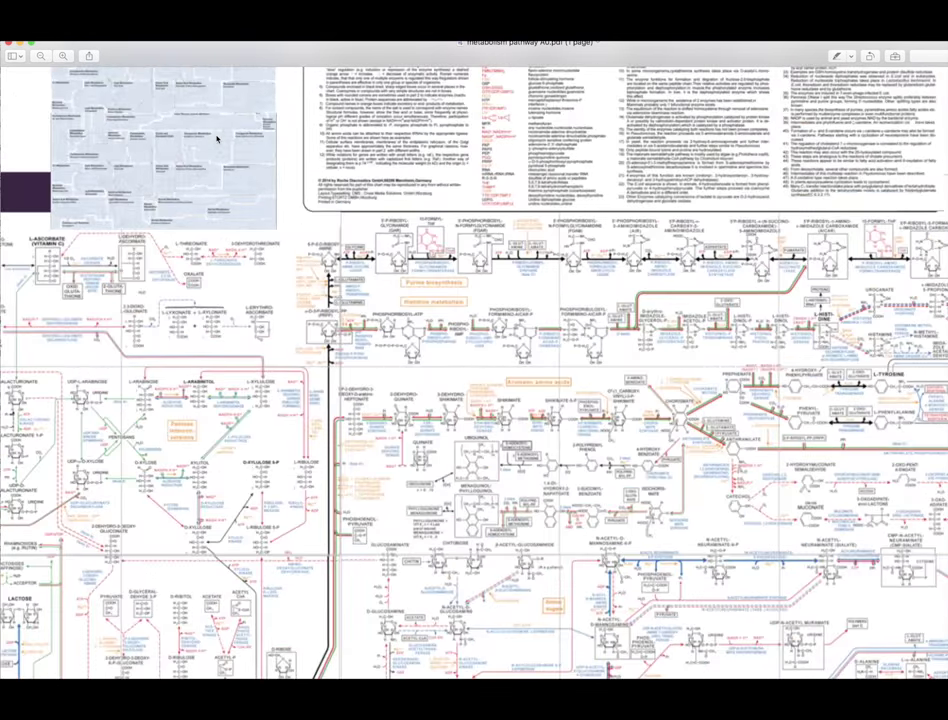
pyautogui.scroll(3, 217, 139)
pyautogui.scroll(2, 217, 139)
pyautogui.hscroll(10, 217, 139)
pyautogui.hscroll(5, 217, 139)
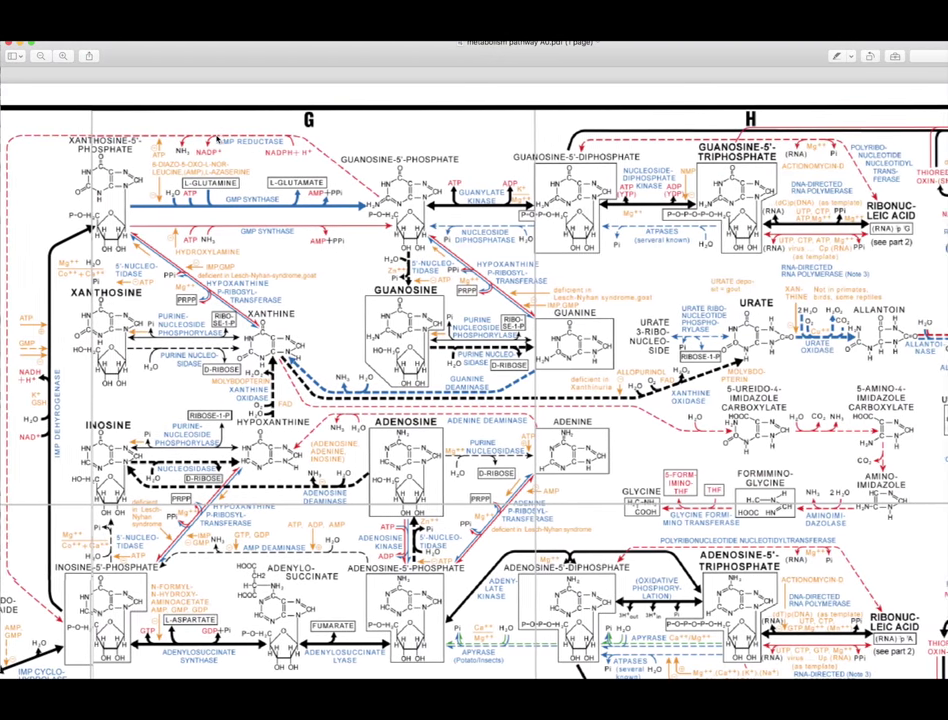
pyautogui.scroll(2, 217, 139)
pyautogui.hscroll(-10, 217, 139)
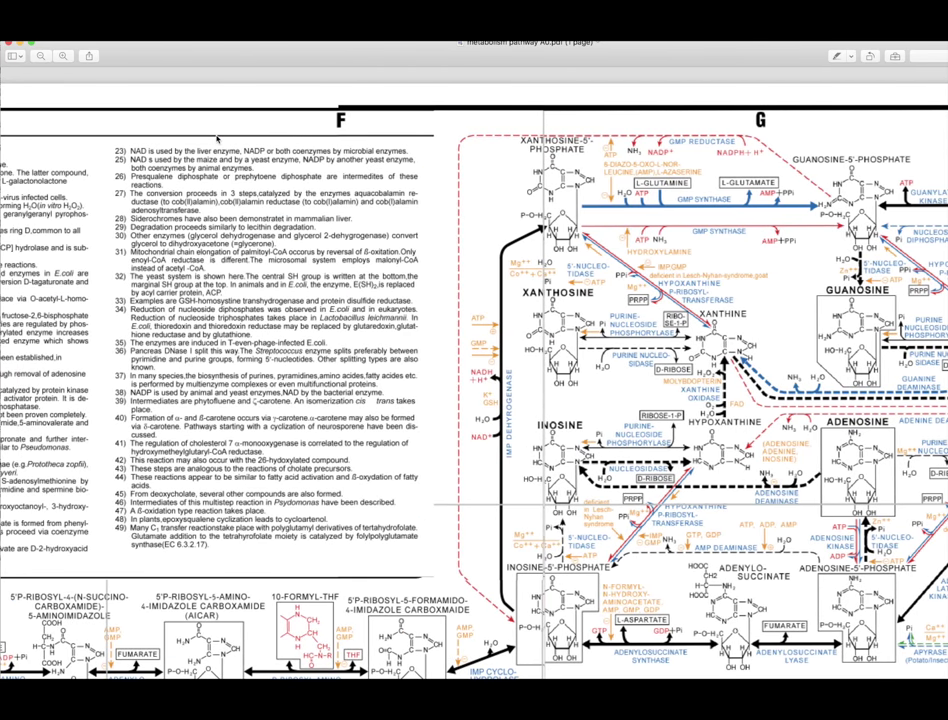
pyautogui.hscroll(-8, 515, 127)
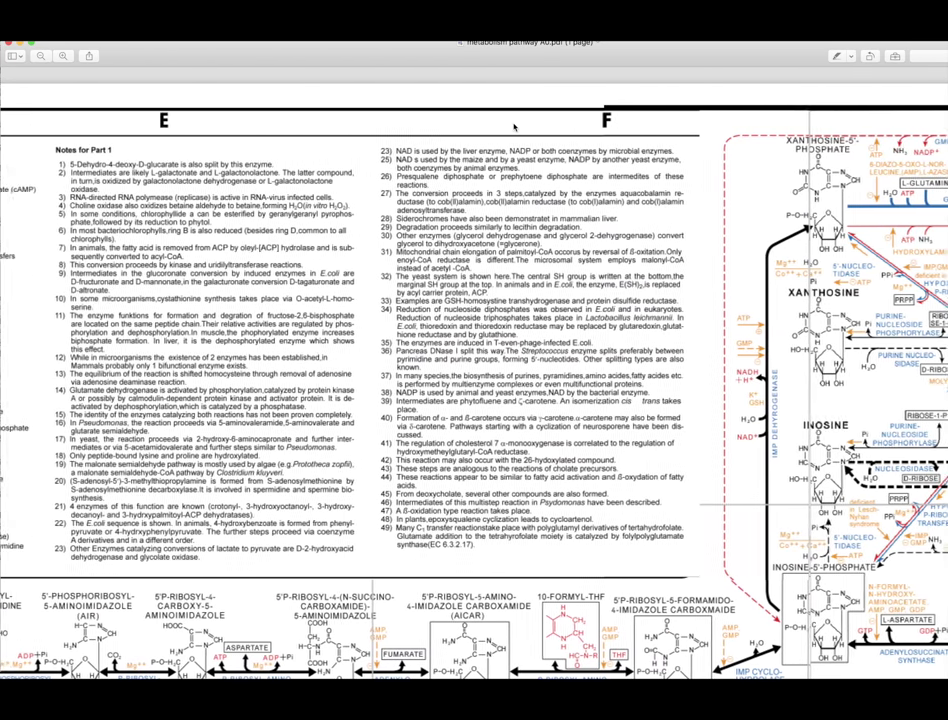
pyautogui.scroll(-3, 515, 127)
pyautogui.scroll(3, 515, 127)
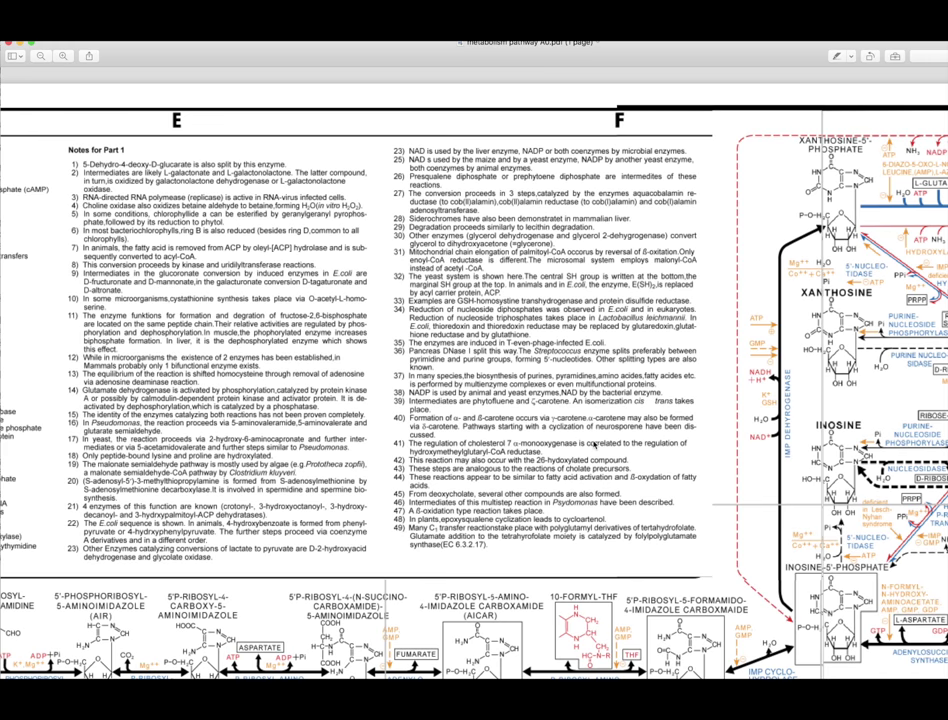
# Pan across pathway sections H–L out to the pterine biosynthesis area.
pyautogui.hscroll(15, 612, 373)
pyautogui.hscroll(10, 595, 442)
pyautogui.hscroll(5, 595, 442)
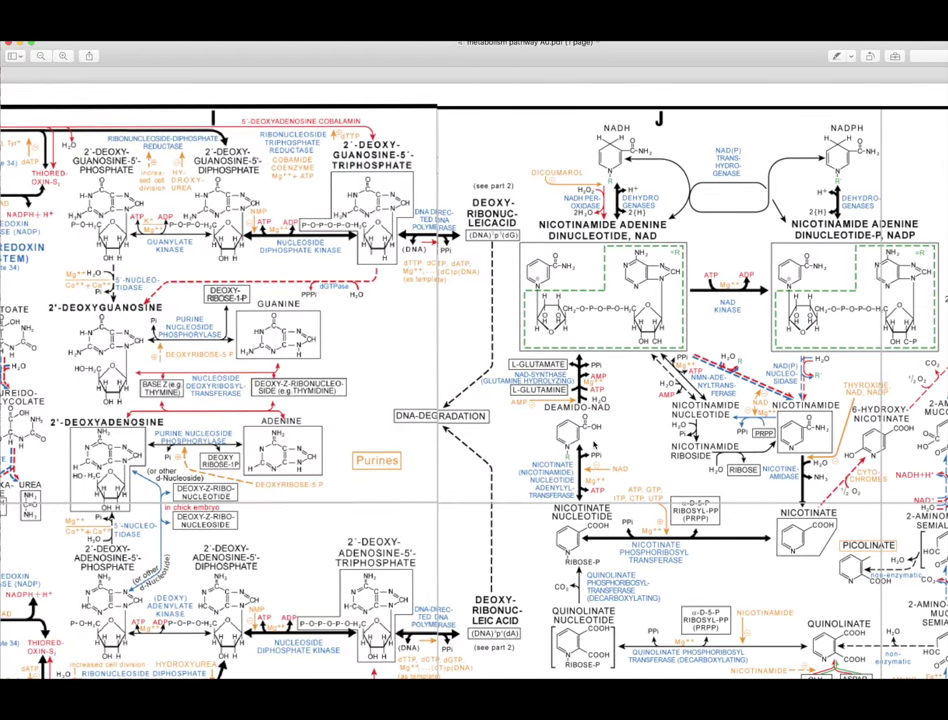
pyautogui.hscroll(10, 594, 446)
pyautogui.hscroll(15, 594, 446)
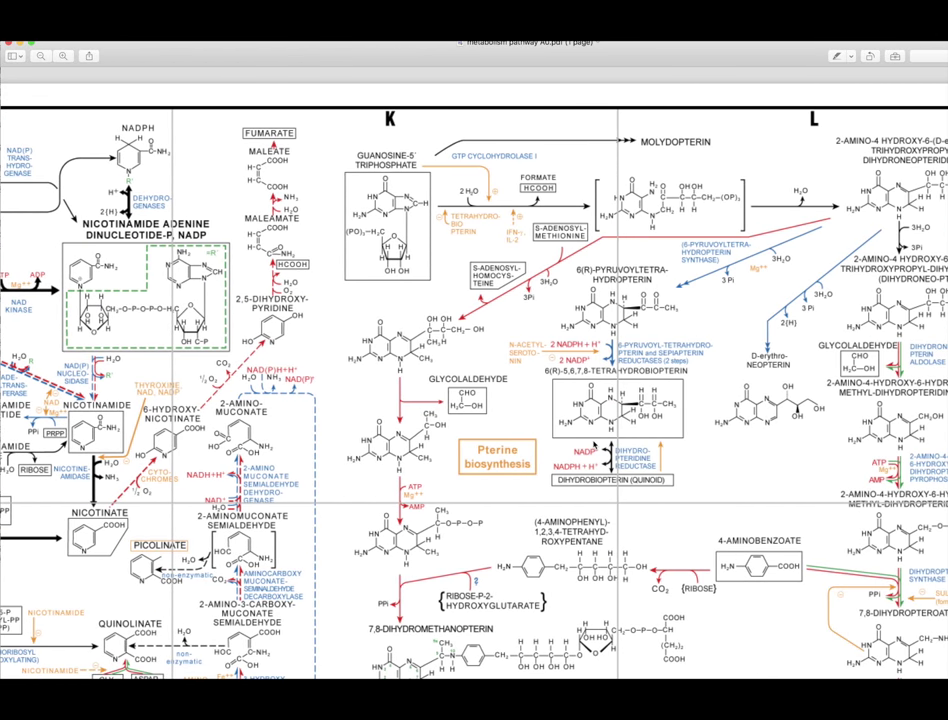
pyautogui.hscroll(2, 594, 446)
# Pan back to the Part 1 title block and the D/E abbreviations and notes.
pyautogui.hscroll(-10, 594, 446)
pyautogui.hscroll(-15, 594, 446)
pyautogui.hscroll(-15, 594, 446)
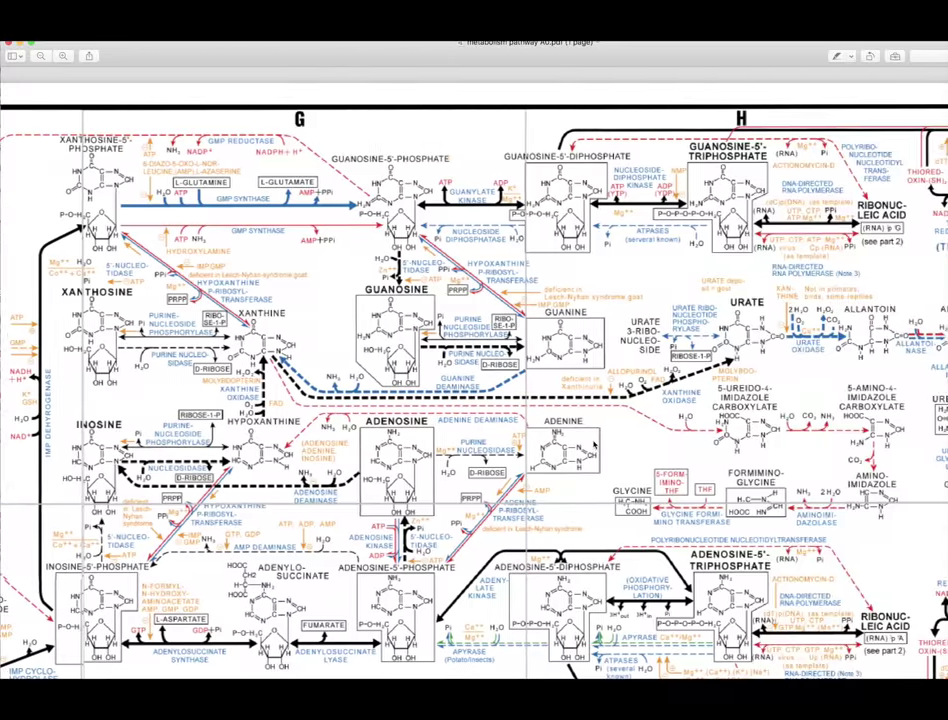
pyautogui.hscroll(-15, 594, 446)
pyautogui.hscroll(-15, 594, 443)
pyautogui.scroll(10, 594, 446)
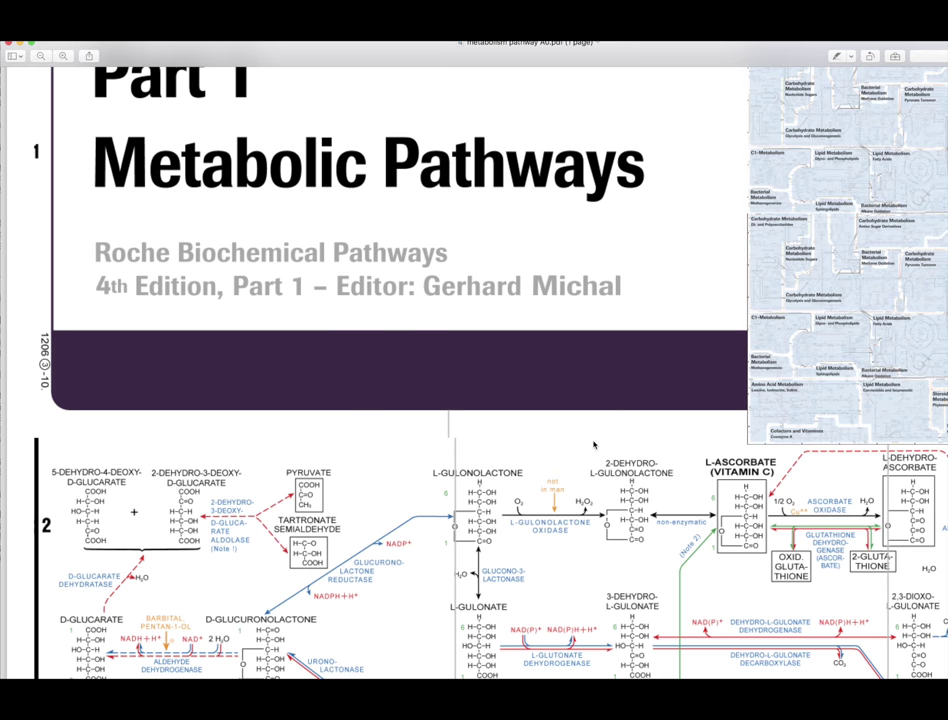
# Scroll right and down across the poster's sulfur metabolism and purine pathway areas in Preview.
pyautogui.hscroll(2, 594, 445)
pyautogui.scroll(-10, 594, 445)
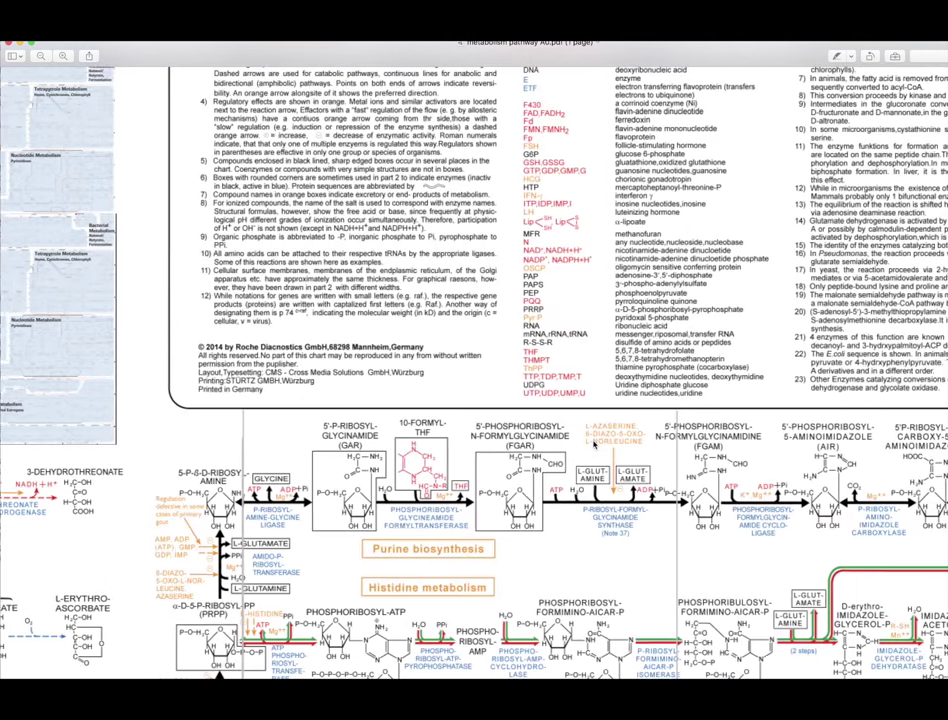
pyautogui.hscroll(10, 596, 445)
pyautogui.hscroll(10, 500, 430)
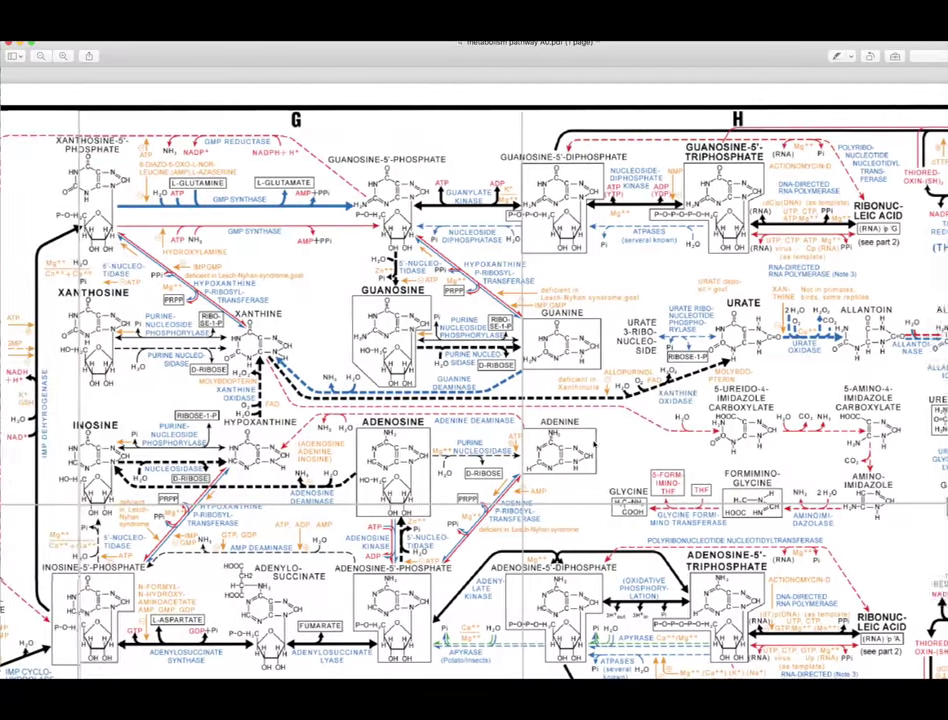
pyautogui.hscroll(10, 420, 415)
pyautogui.scroll(-10, 322, 401)
# Scroll up and left back toward the poster's top-left corner.
pyautogui.scroll(4, 322, 401)
pyautogui.scroll(5, 322, 401)
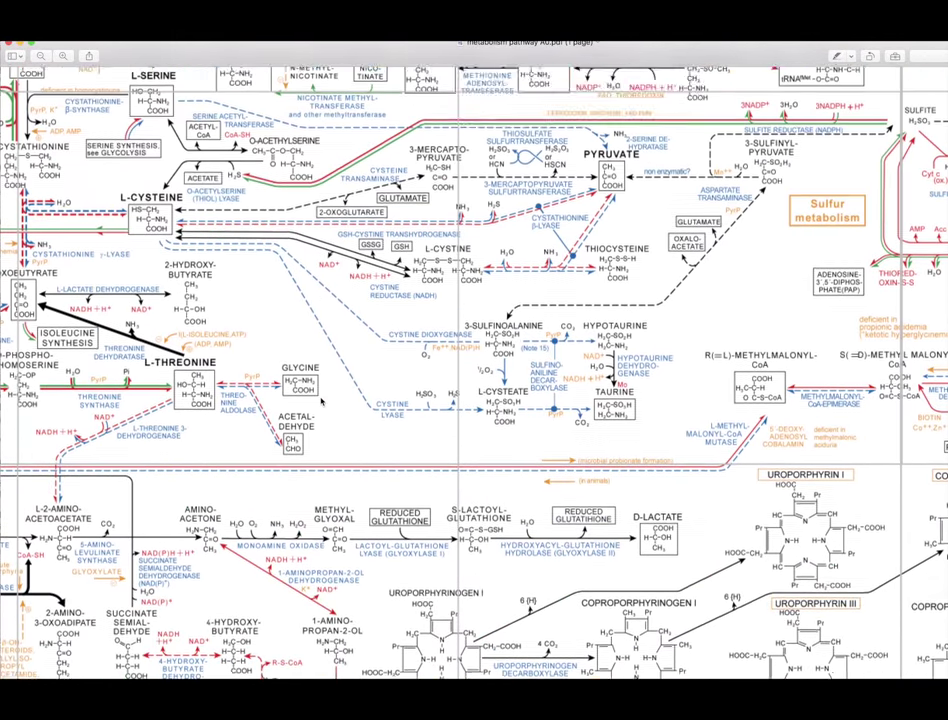
pyautogui.scroll(5, 322, 401)
pyautogui.scroll(2, 322, 401)
pyautogui.scroll(2, 351, 275)
pyautogui.scroll(8, 351, 275)
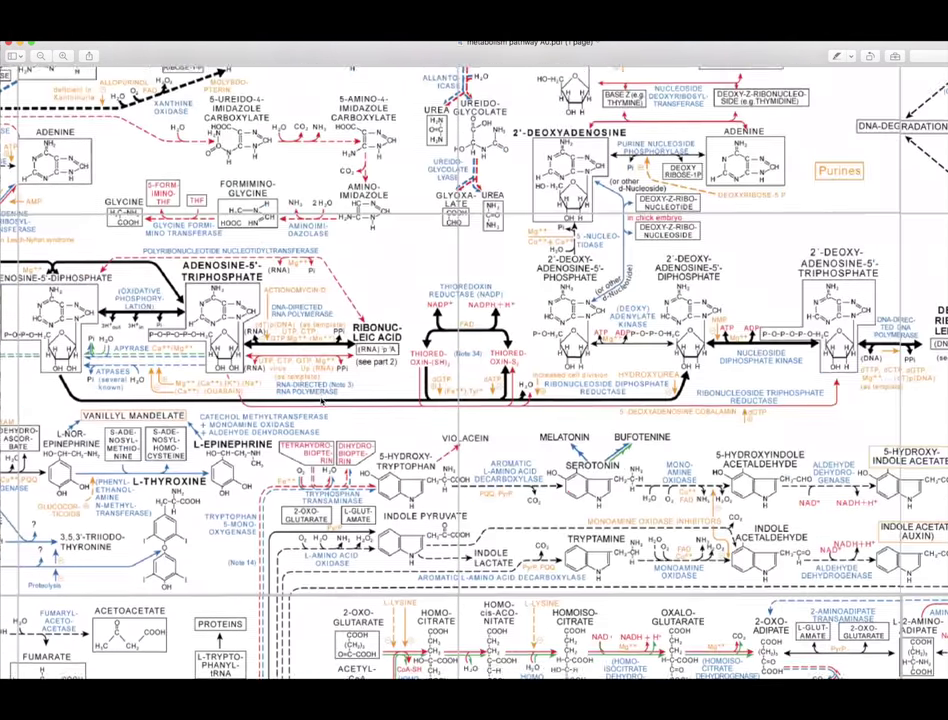
pyautogui.scroll(3, 351, 275)
pyautogui.scroll(2, 351, 275)
pyautogui.hscroll(-3, 322, 401)
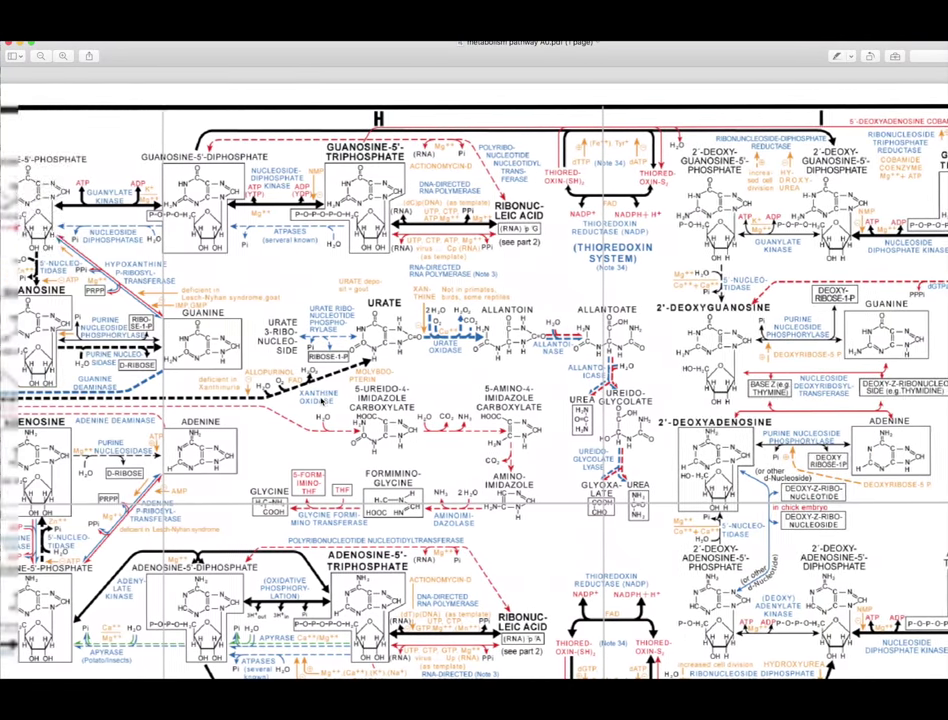
pyautogui.hscroll(-10, 322, 401)
pyautogui.hscroll(-7, 322, 401)
pyautogui.hscroll(-7, 322, 401)
pyautogui.hscroll(-5, 322, 401)
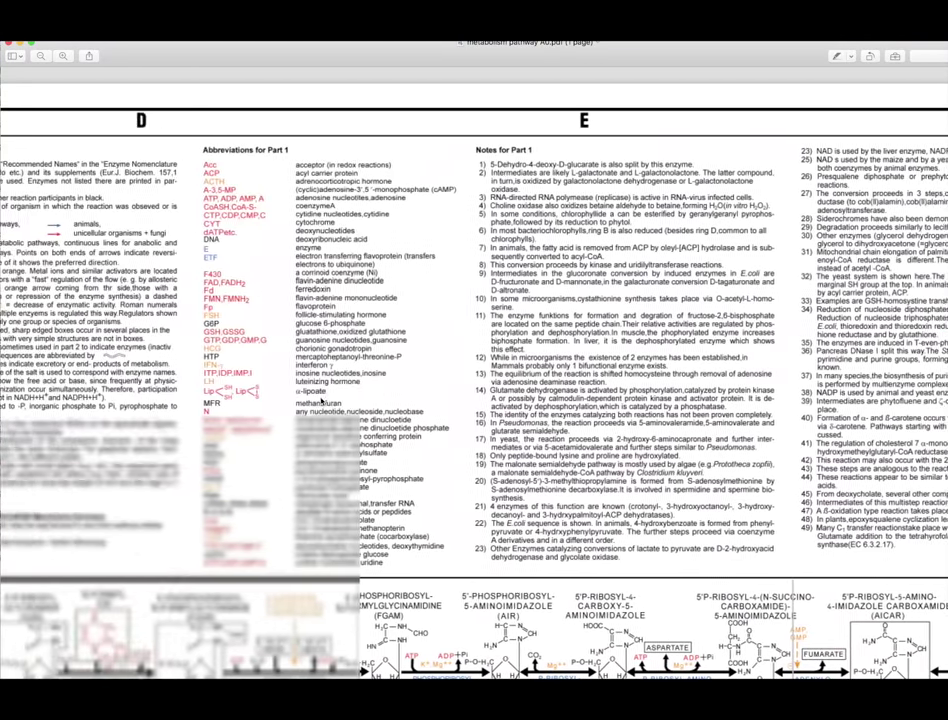
pyautogui.hscroll(-12, 322, 401)
pyautogui.hscroll(-3, 321, 401)
pyautogui.hscroll(-1, 321, 401)
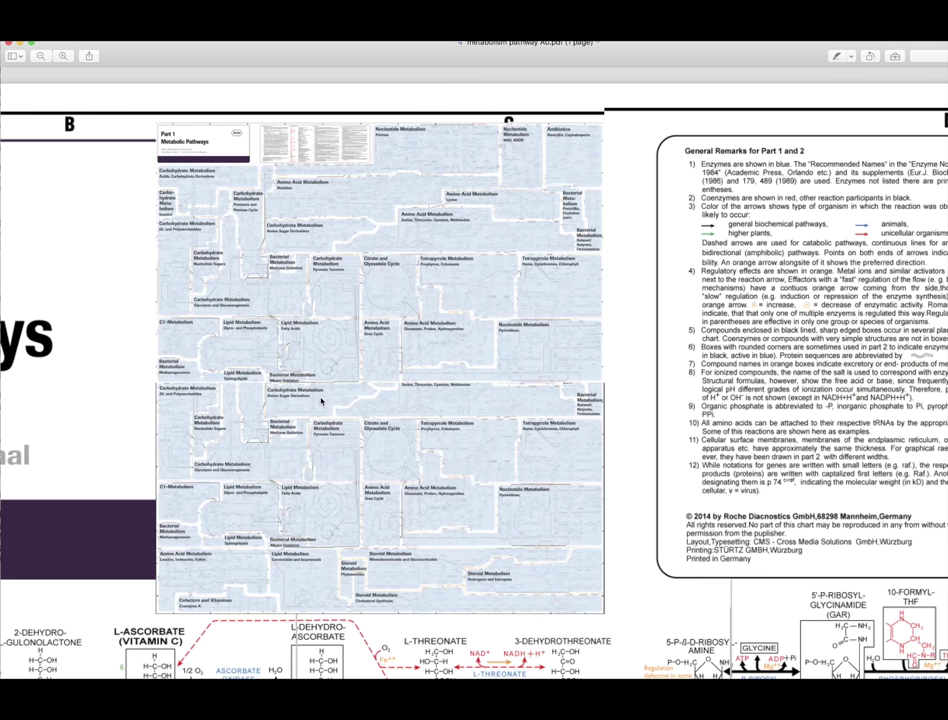
pyautogui.hscroll(-10, 321, 401)
pyautogui.hscroll(-10, 321, 401)
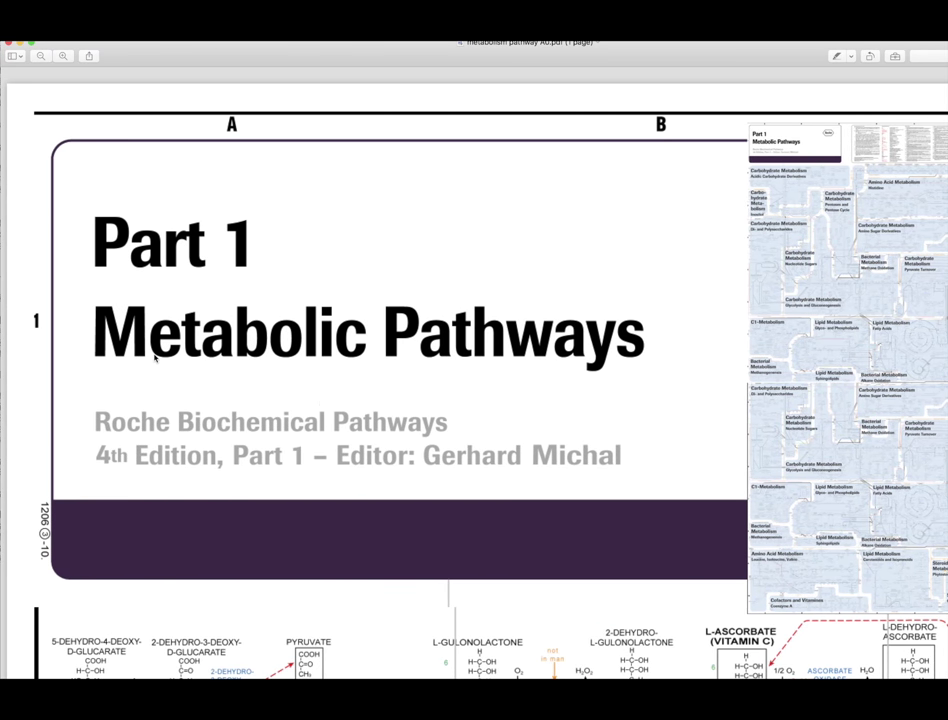
# Settle the view on the Metabolic Pathways Part 1 title block and editor credit.
pyautogui.scroll(-8, 155, 357)
pyautogui.scroll(2, 155, 357)
pyautogui.scroll(2, 155, 357)
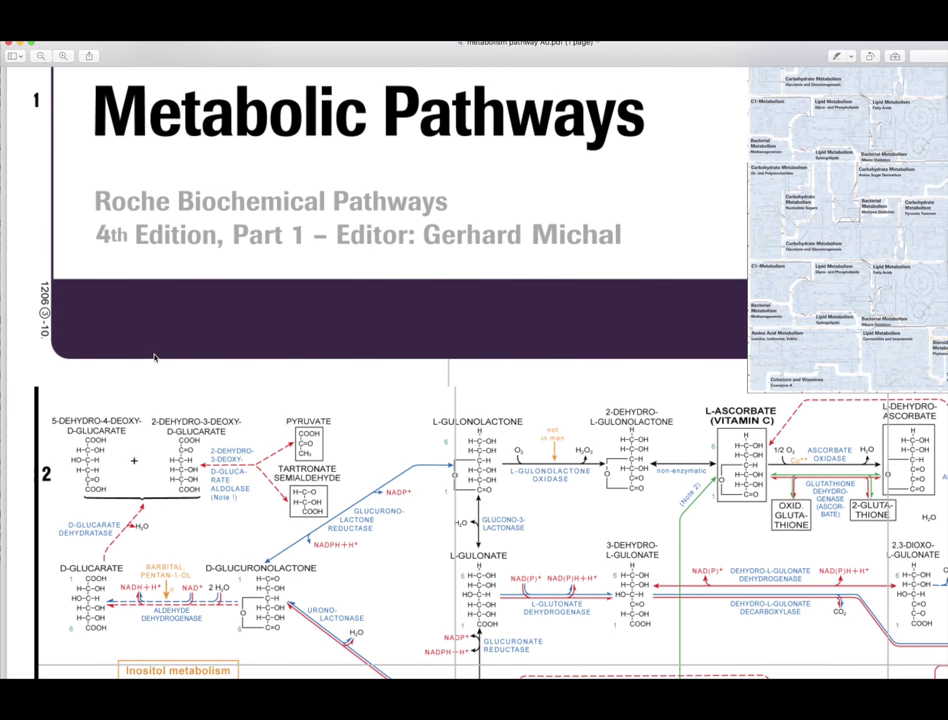
pyautogui.scroll(1, 275, 247)
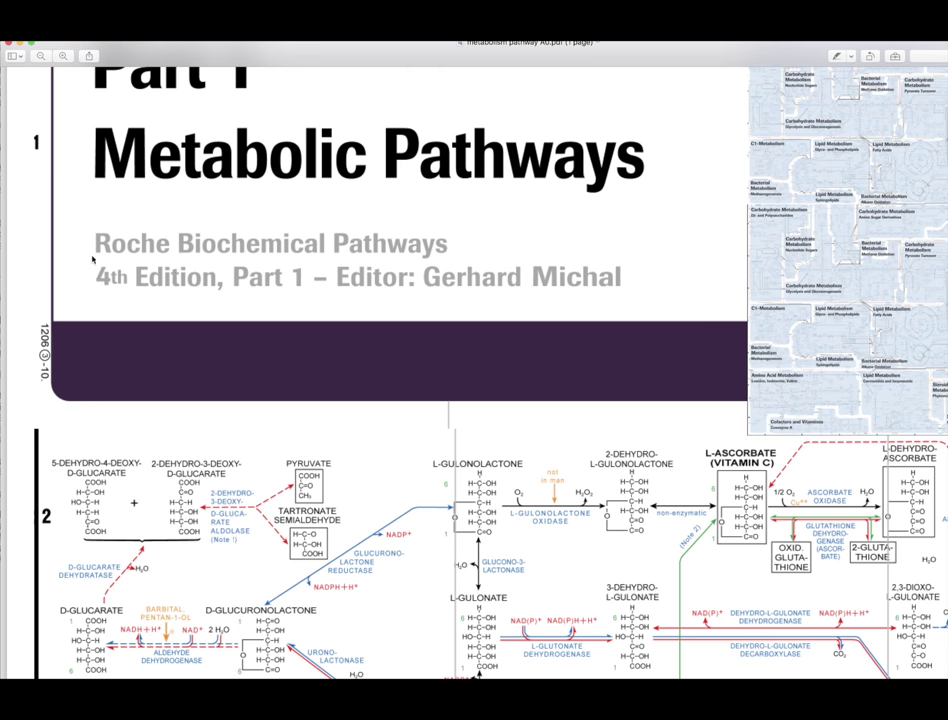
pyautogui.scroll(5, 238, 278)
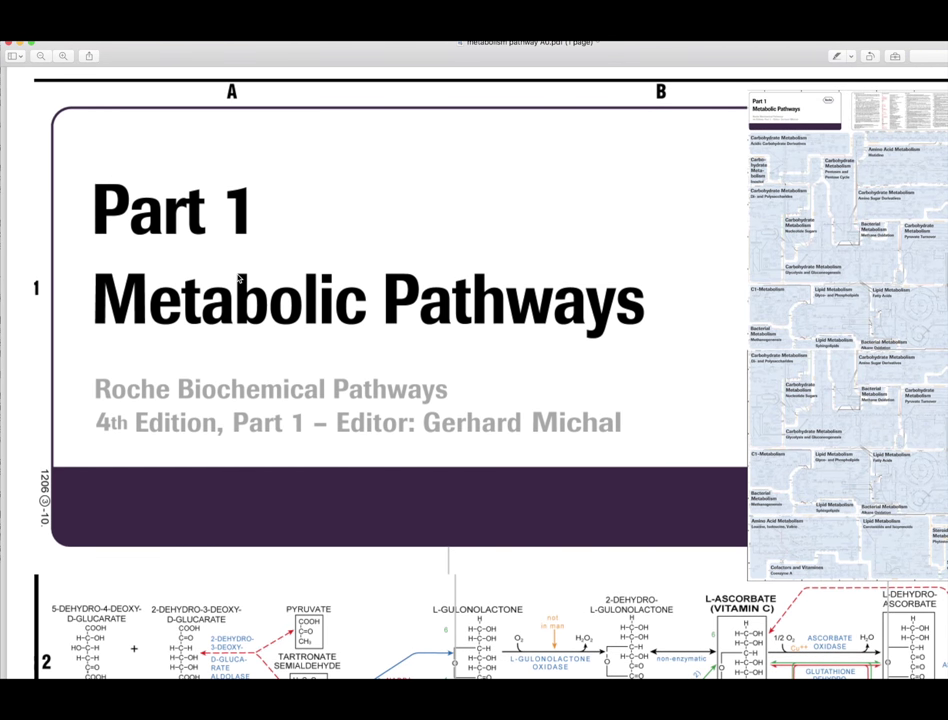
pyautogui.hscroll(1, 238, 278)
pyautogui.hscroll(1, 238, 278)
pyautogui.hscroll(5, 238, 278)
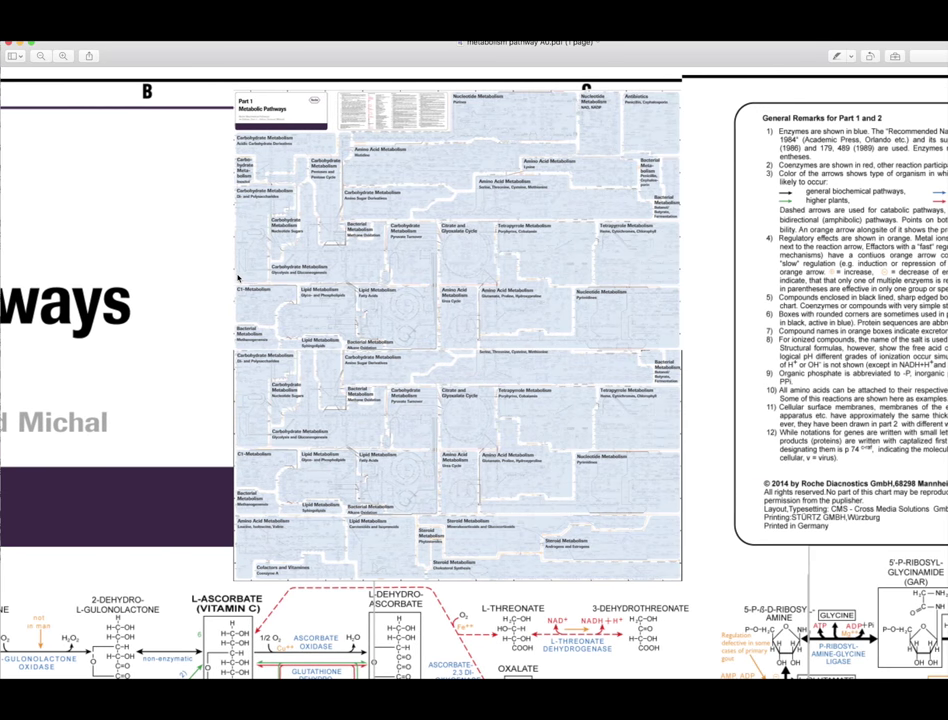
pyautogui.hscroll(2, 238, 278)
pyautogui.hscroll(1, 238, 278)
pyautogui.hscroll(4, 238, 278)
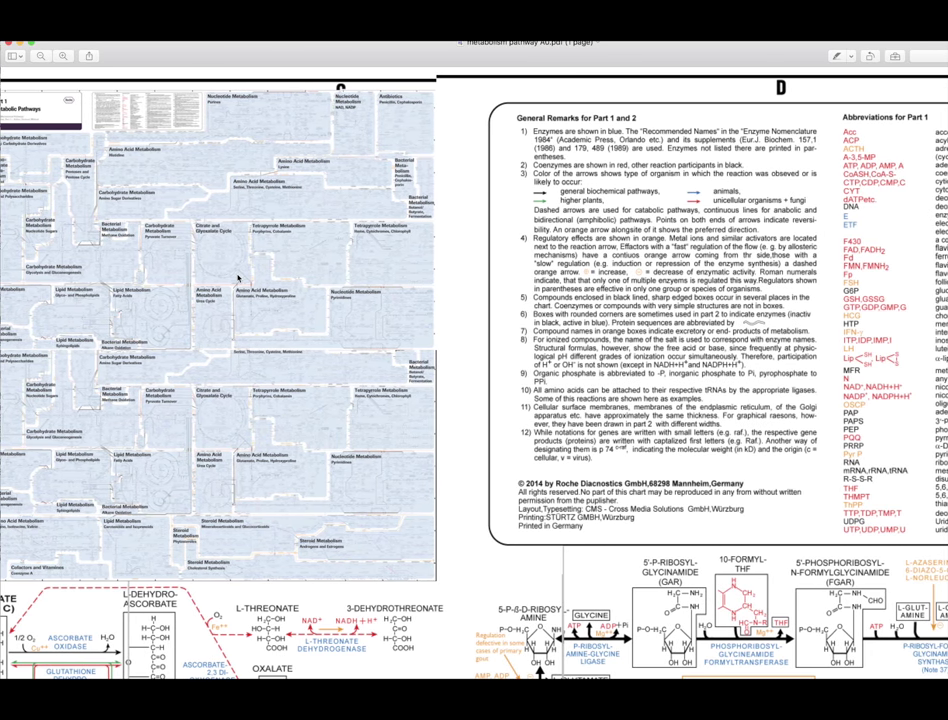
pyautogui.hscroll(3, 238, 278)
pyautogui.hscroll(6, 238, 278)
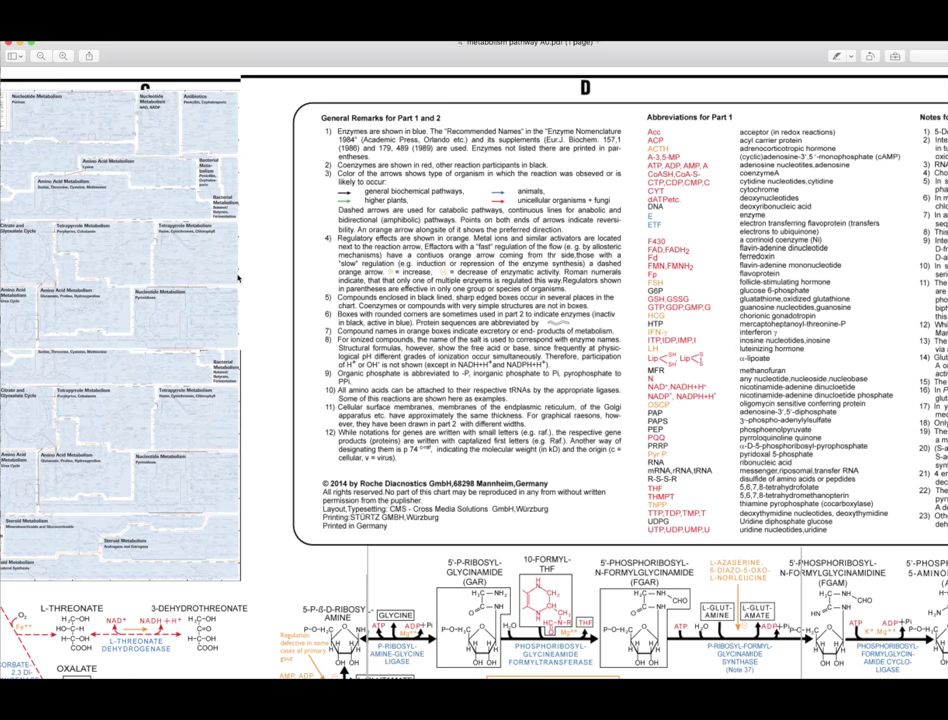
pyautogui.hscroll(15, 423, 350)
pyautogui.hscroll(10, 423, 350)
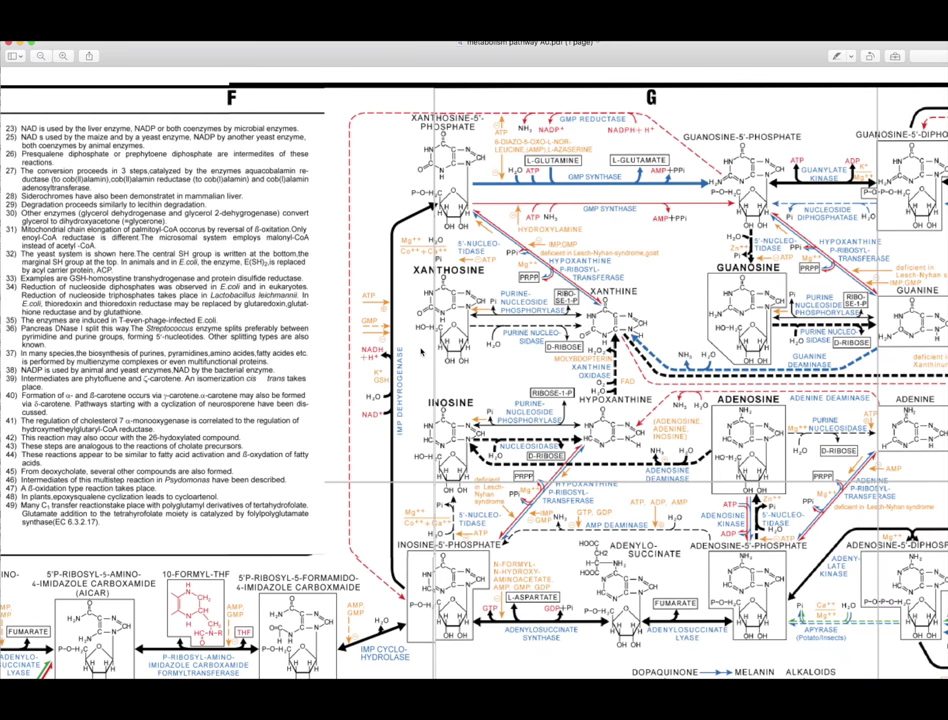
pyautogui.hscroll(15, 423, 352)
pyautogui.hscroll(6, 423, 352)
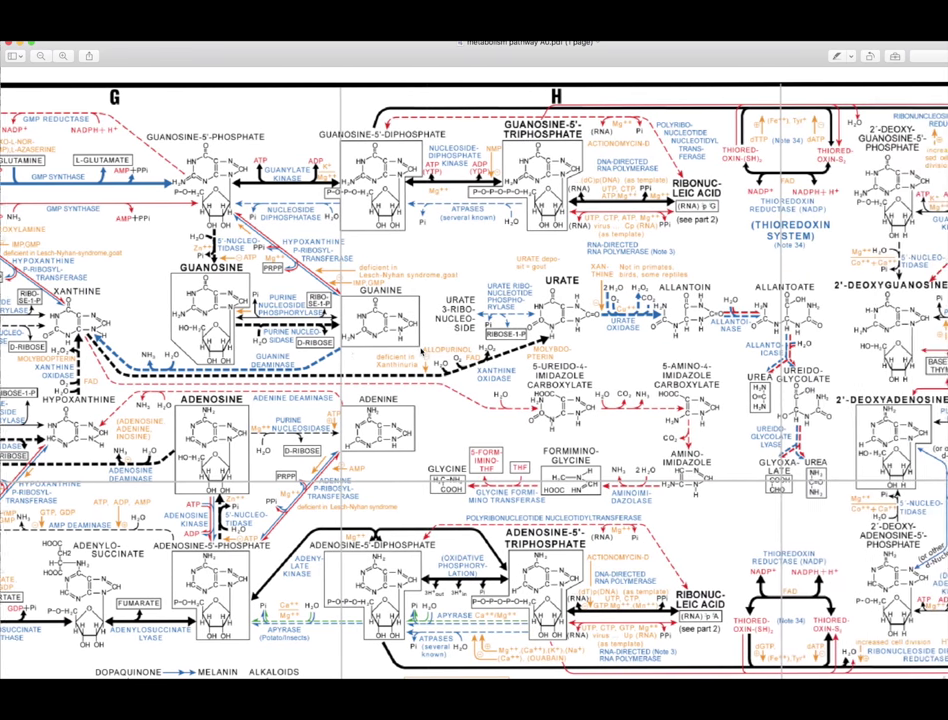
pyautogui.hscroll(7, 423, 352)
pyautogui.hscroll(-5, 423, 352)
pyautogui.hscroll(-15, 421, 352)
pyautogui.hscroll(-10, 421, 352)
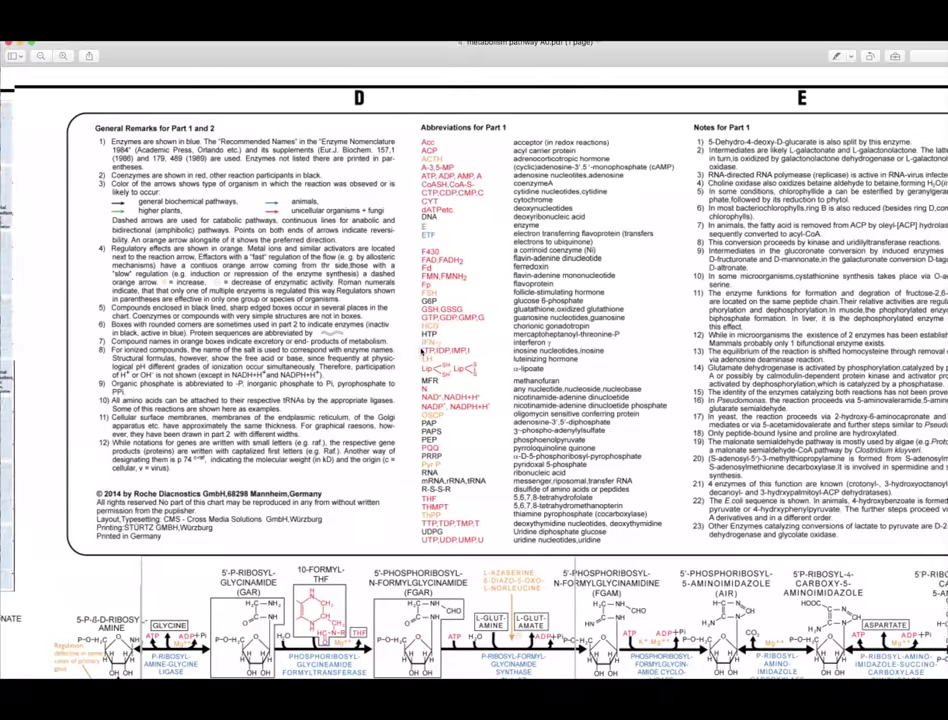
pyautogui.hscroll(-3, 421, 352)
pyautogui.hscroll(-15, 421, 352)
pyautogui.hscroll(-1, 421, 352)
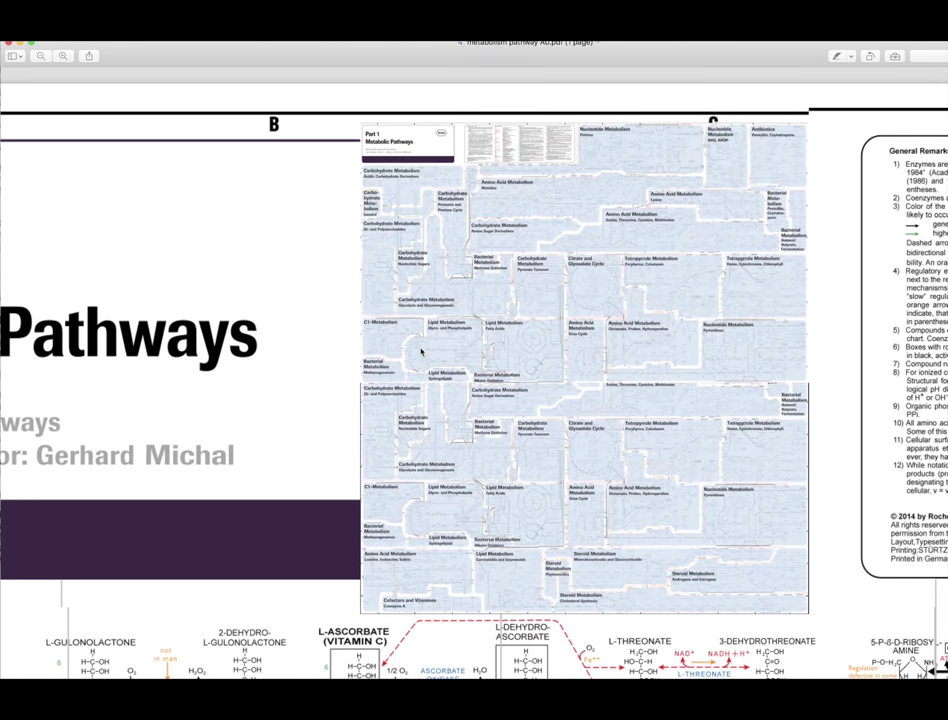
pyautogui.hscroll(-4, 421, 352)
pyautogui.hscroll(-9, 421, 352)
pyautogui.hscroll(-2, 421, 352)
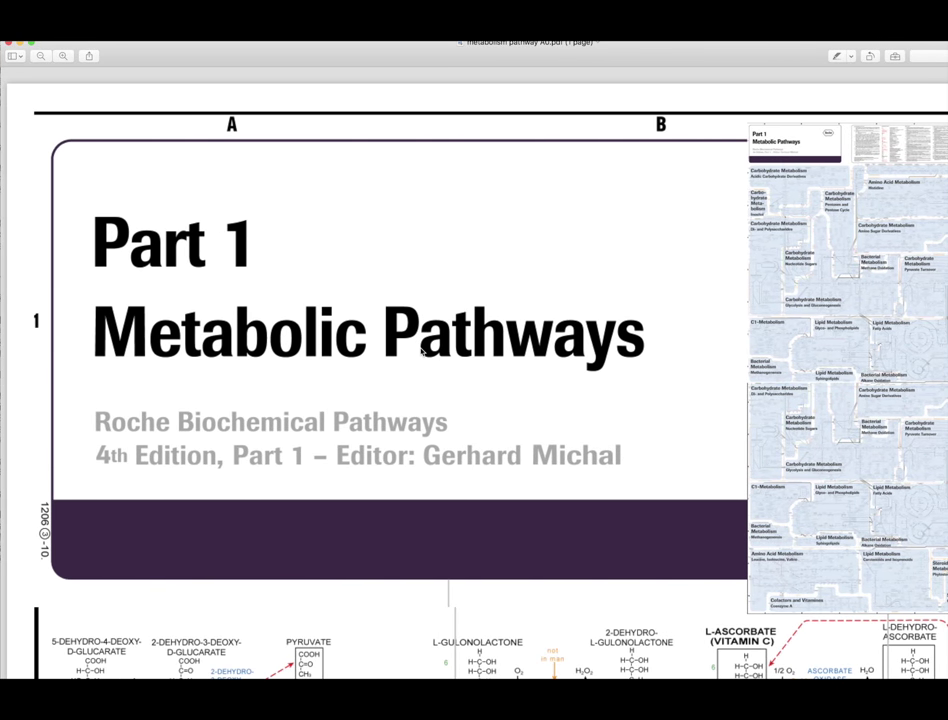
pyautogui.scroll(-1, 421, 350)
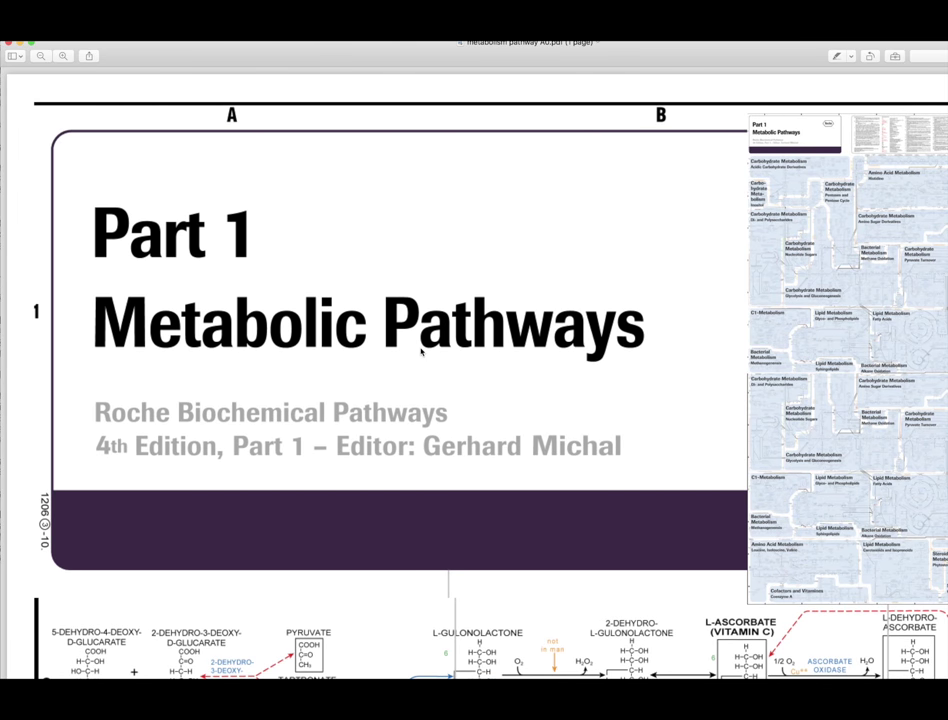